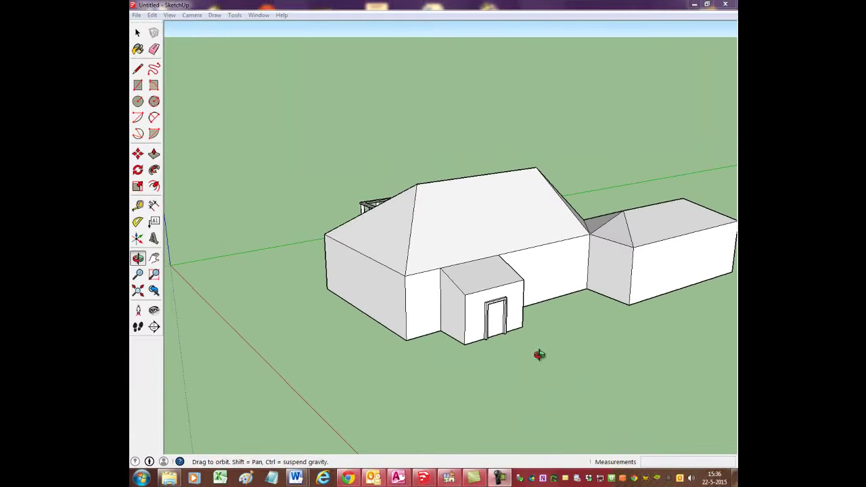
Step: Orbit and zoom around the house to reach an eye-level front view of the door
mouse_move(498, 375)
mouse_down()
mouse_move(618, 178)
mouse_move(620, 143)
mouse_up()
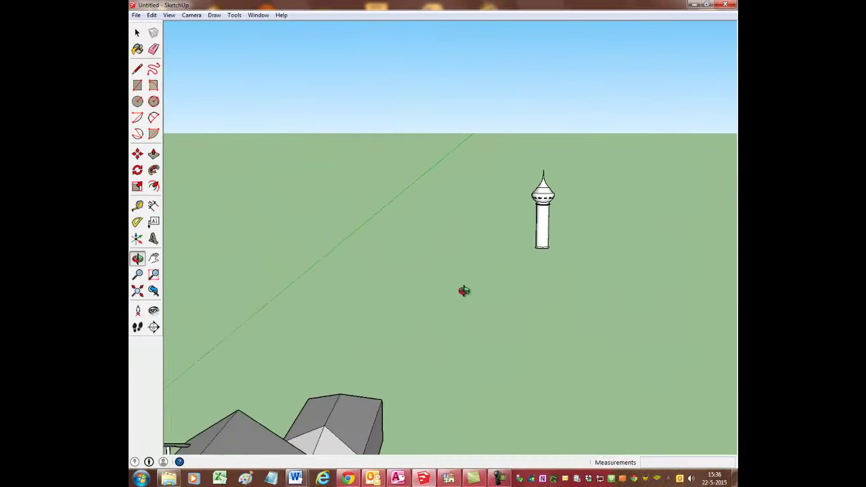
mouse_move(464, 290)
mouse_down()
mouse_move(366, 392)
mouse_move(334, 447)
mouse_up()
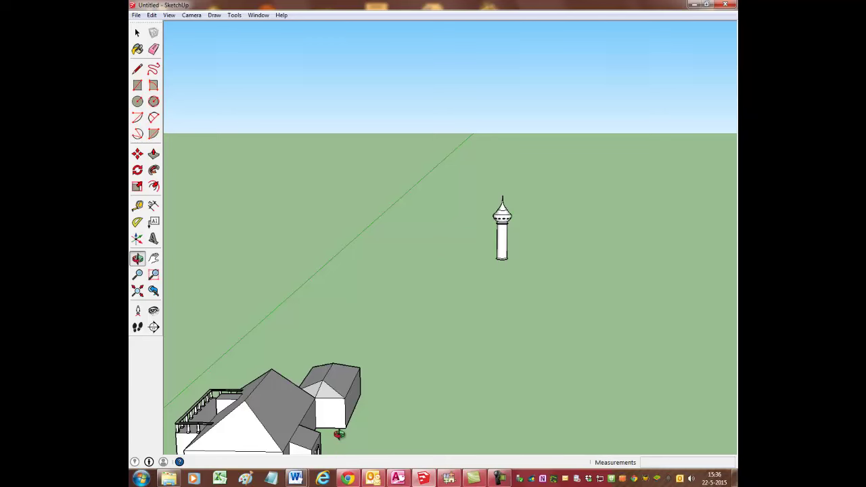
mouse_move(339, 434)
mouse_down()
mouse_move(415, 275)
mouse_move(457, 266)
mouse_move(388, 268)
mouse_move(346, 255)
mouse_move(492, 234)
mouse_move(548, 237)
mouse_move(523, 237)
mouse_up()
scroll(457, 266, up, 5)
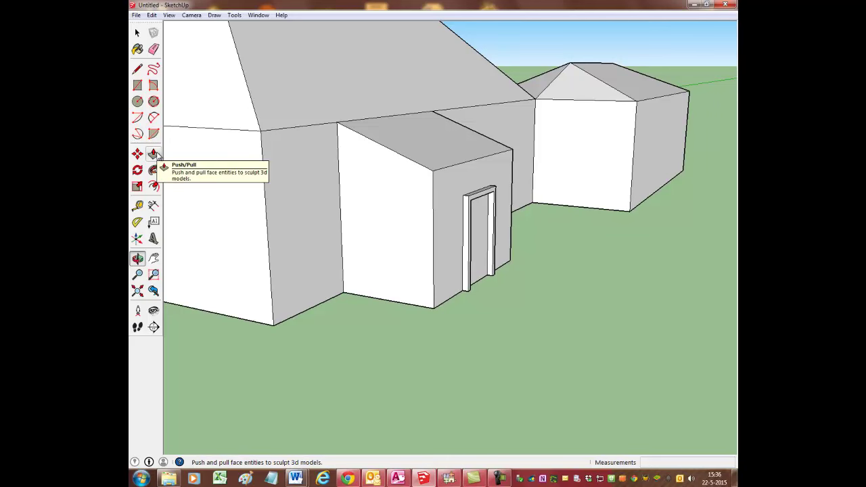
drag(482, 288, 494, 288)
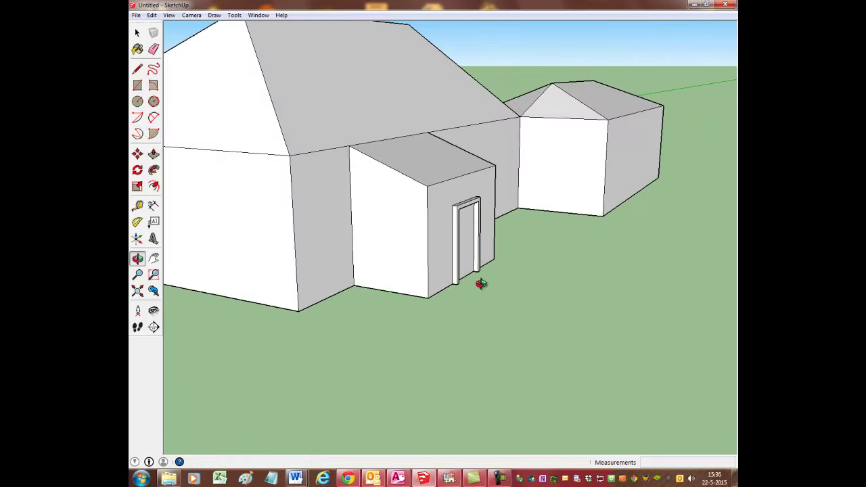
mouse_move(344, 165)
mouse_down()
mouse_move(467, 234)
mouse_move(615, 232)
mouse_up()
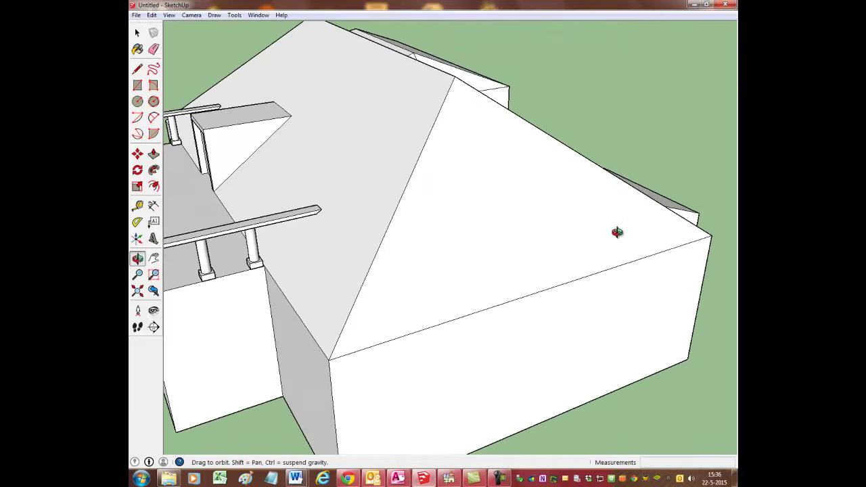
mouse_move(399, 225)
mouse_down()
mouse_move(397, 195)
mouse_move(249, 165)
mouse_move(309, 129)
mouse_up()
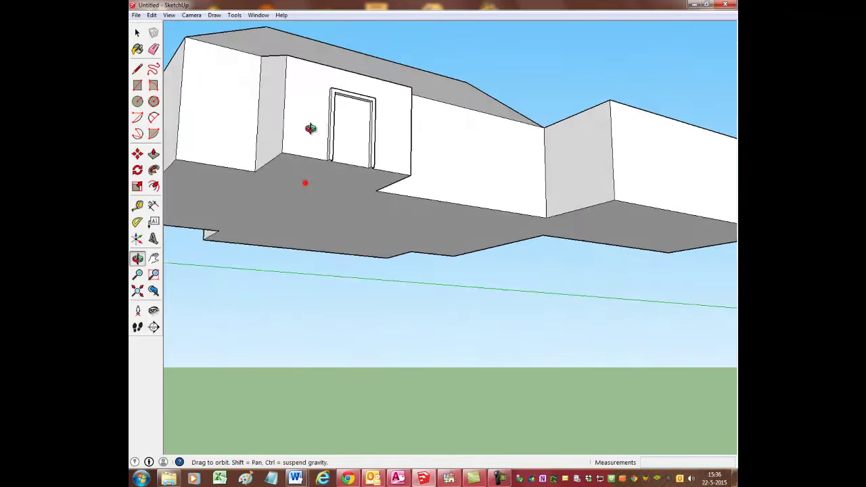
mouse_move(304, 184)
mouse_down()
mouse_move(354, 203)
mouse_move(354, 188)
mouse_move(471, 236)
mouse_move(485, 215)
mouse_move(530, 213)
mouse_move(539, 182)
mouse_up()
mouse_move(181, 243)
mouse_down()
mouse_move(368, 196)
mouse_move(366, 242)
mouse_move(559, 253)
mouse_move(517, 256)
mouse_move(532, 236)
mouse_move(548, 274)
mouse_up()
scroll(517, 257, down, 2)
scroll(550, 333, up, 3)
scroll(519, 373, down, 2)
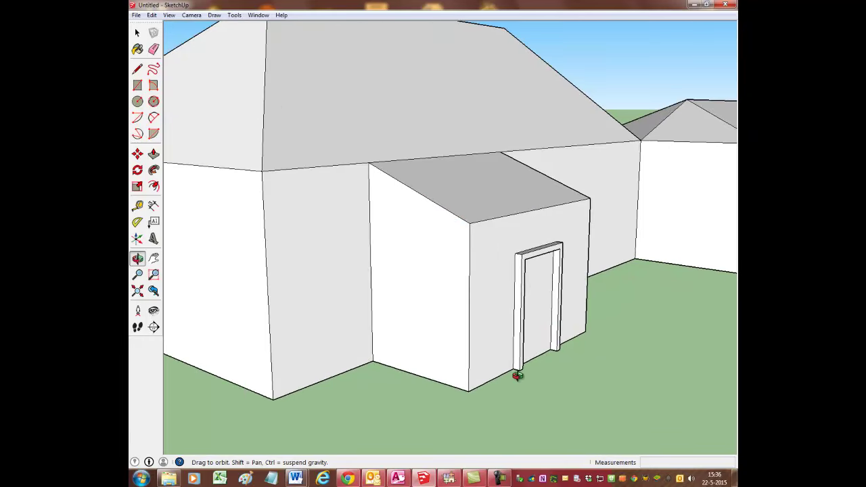
scroll(512, 375, up, 5)
scroll(511, 373, down, 3)
scroll(523, 342, up, 1)
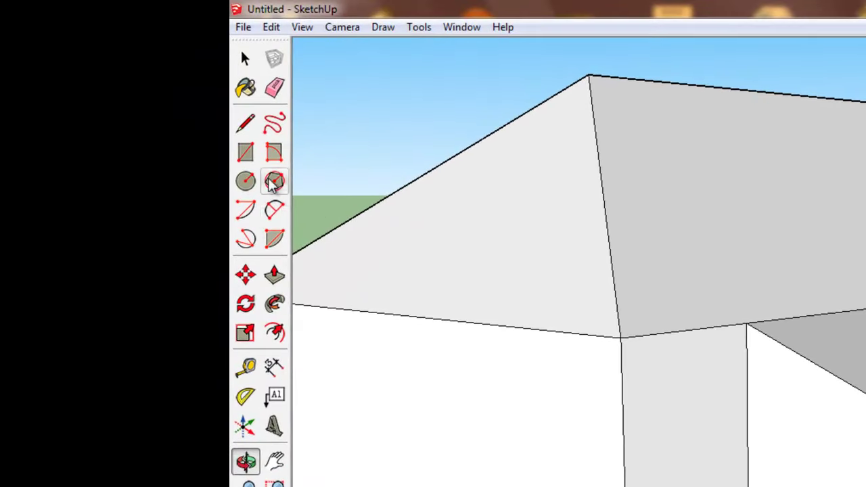
Step: Draw a short edge across the door jamb near its base, then test the new face with Push/Pull
click(141, 71)
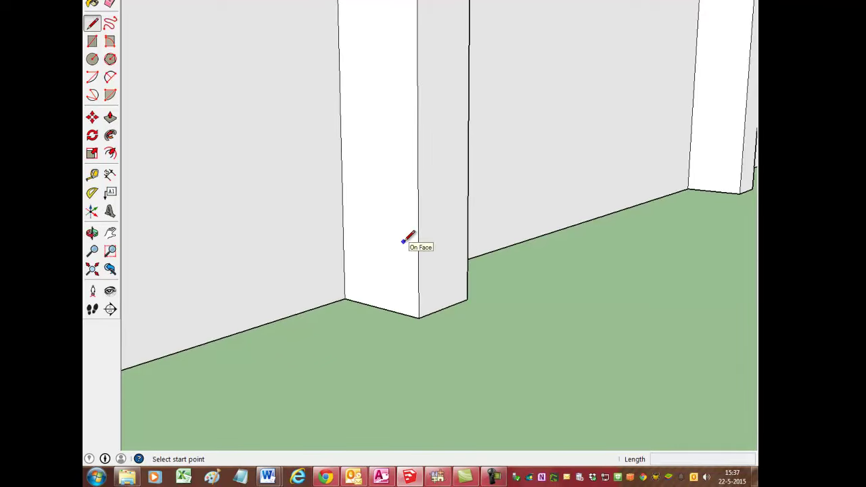
scroll(409, 237, down, 2)
scroll(399, 230, down, 2)
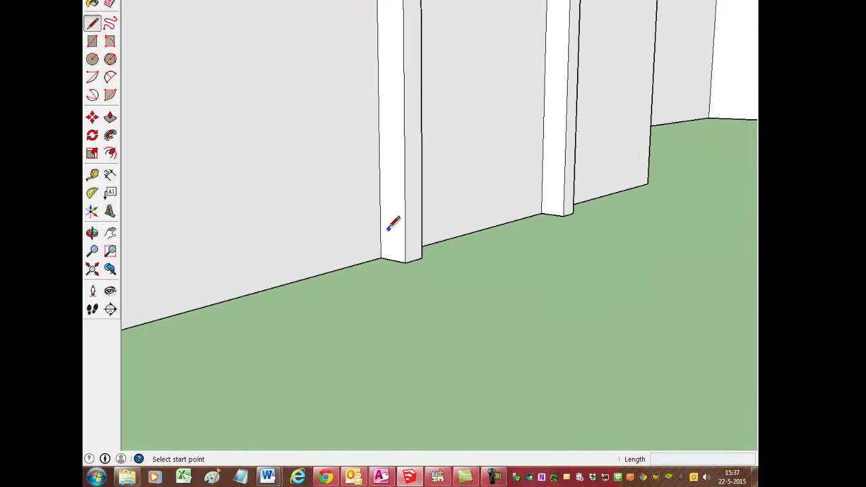
click(380, 192)
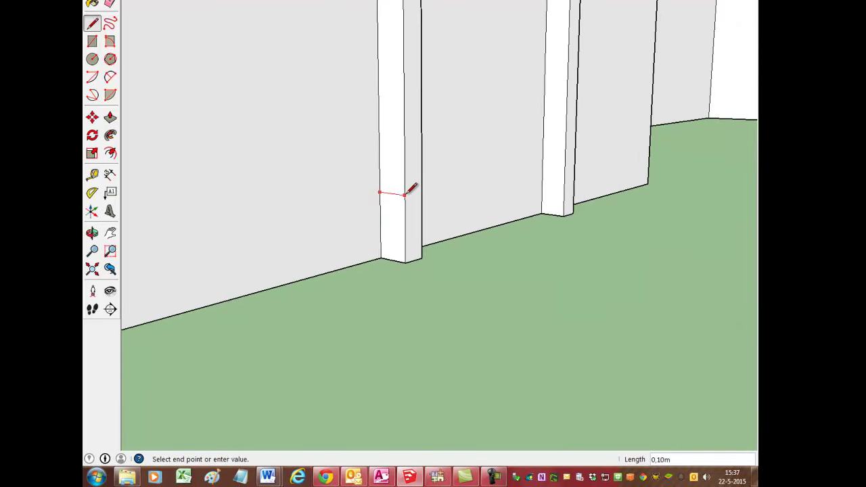
click(404, 195)
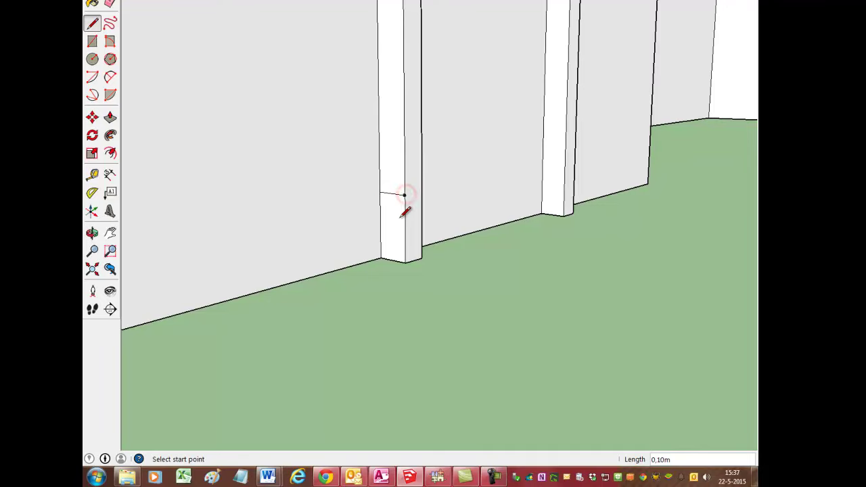
scroll(404, 212, down, 2)
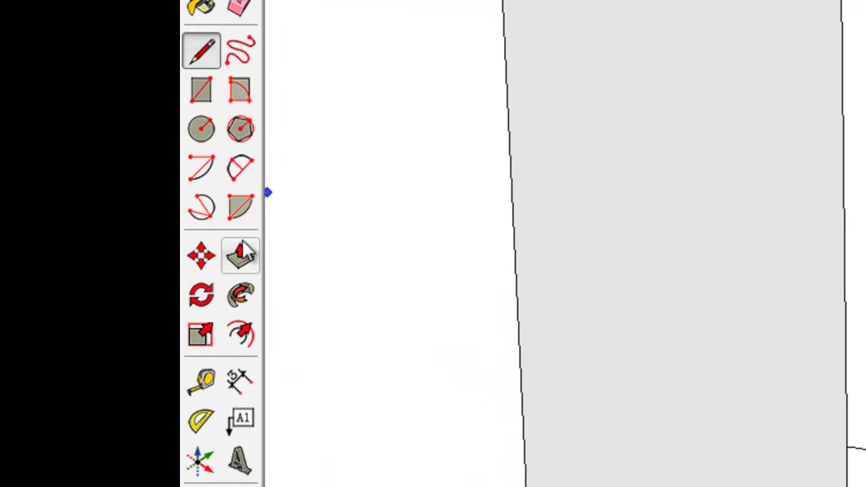
click(245, 253)
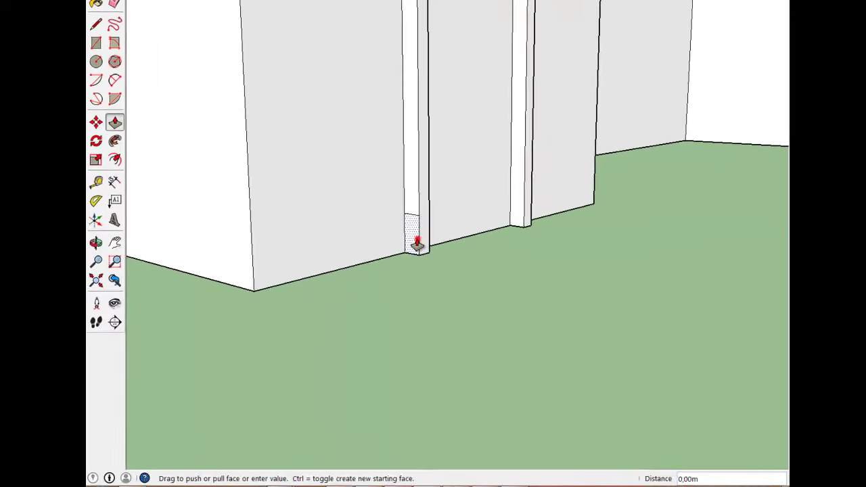
mouse_move(417, 245)
mouse_down()
mouse_move(257, 264)
mouse_move(334, 239)
mouse_move(233, 265)
mouse_move(197, 255)
mouse_move(248, 251)
mouse_move(174, 253)
mouse_move(404, 220)
mouse_move(397, 224)
mouse_up()
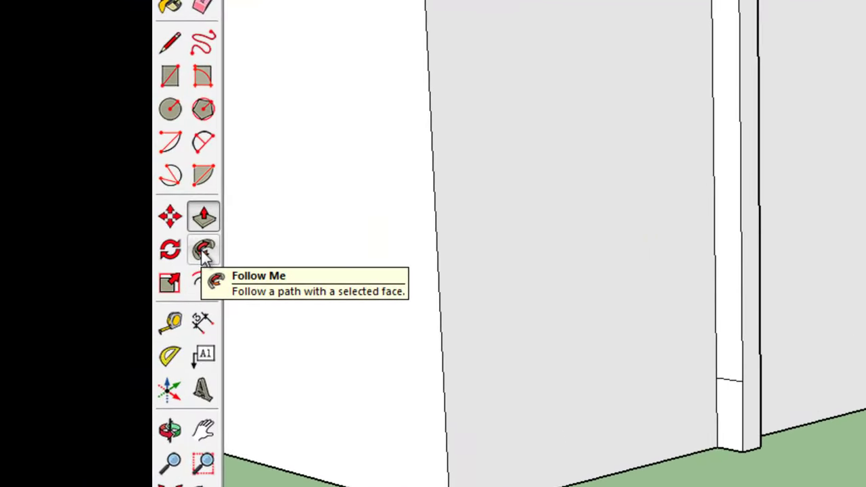
click(204, 251)
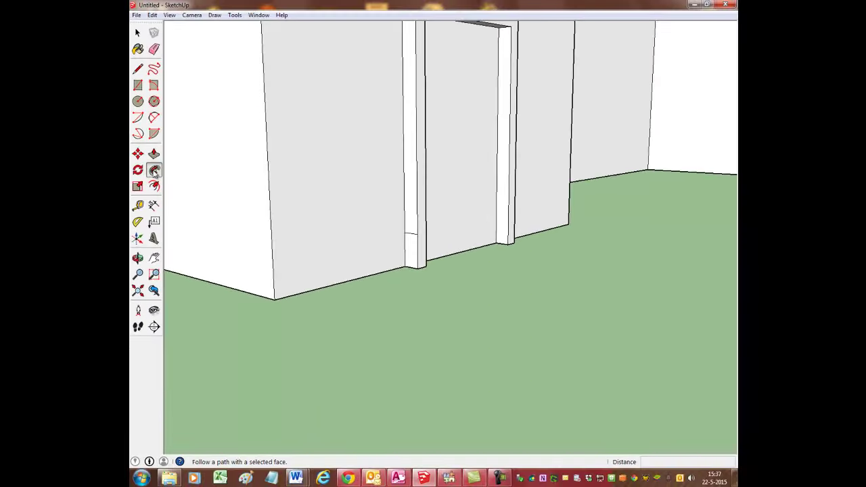
click(412, 262)
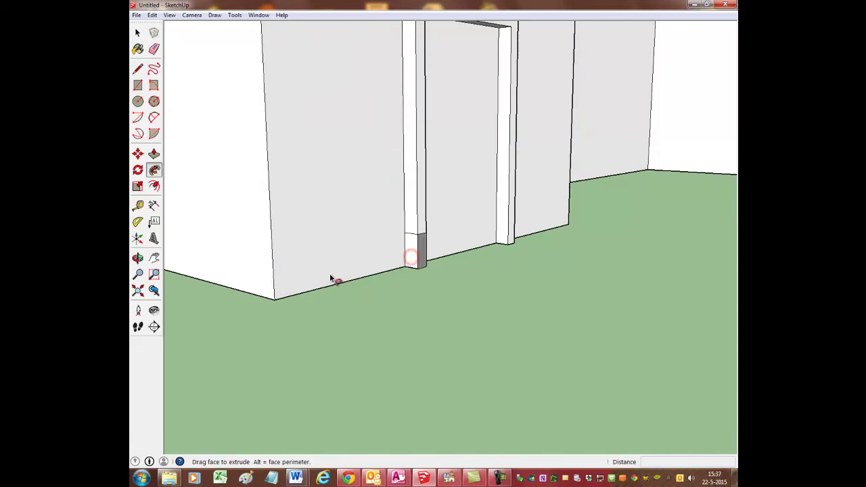
click(411, 256)
mouse_move(404, 258)
mouse_down()
mouse_move(257, 285)
mouse_move(168, 278)
mouse_up()
mouse_move(168, 278)
middle_down()
mouse_move(133, 304)
mouse_move(133, 265)
mouse_move(157, 249)
mouse_move(139, 243)
mouse_move(151, 234)
mouse_move(131, 229)
mouse_move(135, 203)
mouse_move(170, 177)
middle_up()
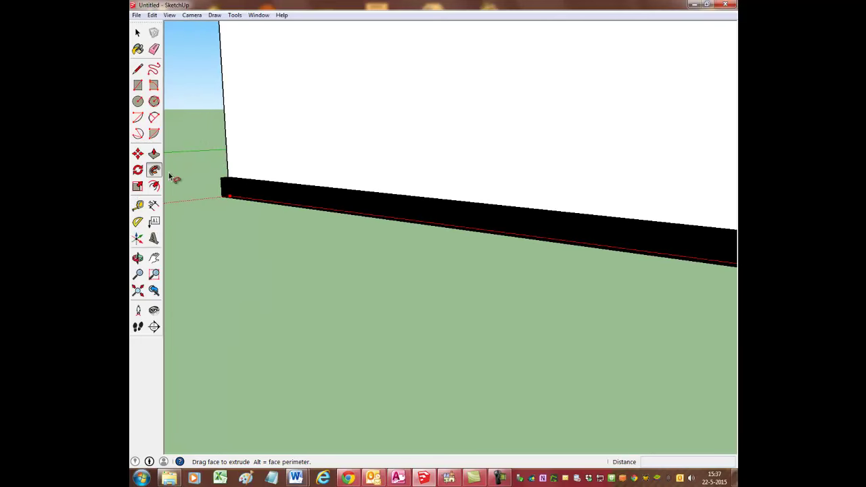
click(220, 190)
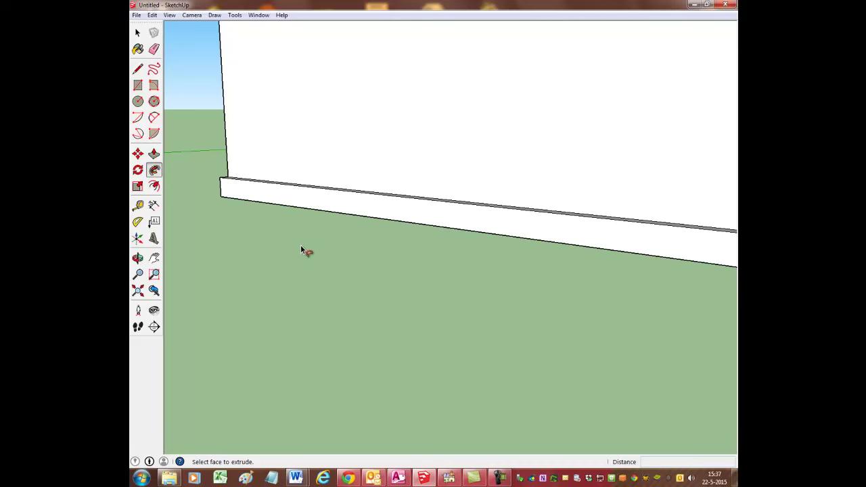
key(ctrl+z)
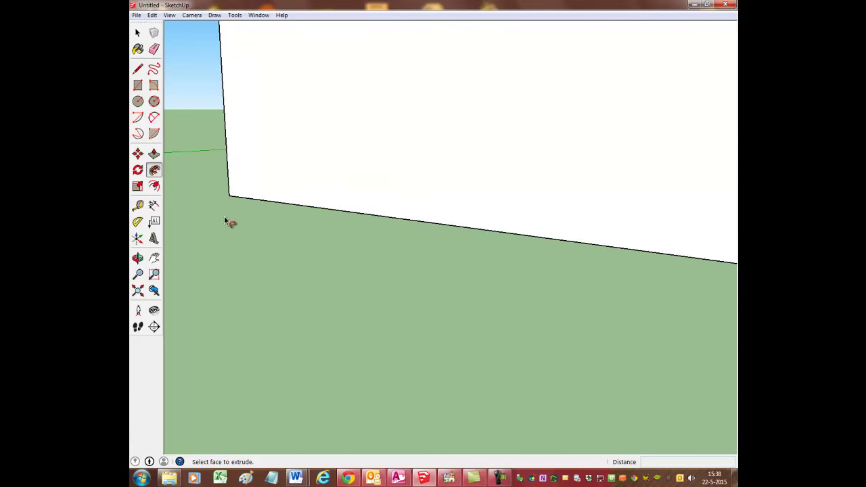
click(137, 258)
mouse_move(557, 255)
mouse_down()
mouse_move(381, 219)
mouse_move(427, 241)
mouse_move(458, 230)
mouse_move(609, 248)
mouse_move(483, 315)
mouse_move(590, 292)
mouse_move(574, 293)
mouse_up()
scroll(575, 294, up, 3)
scroll(580, 291, up, 2)
key(p)
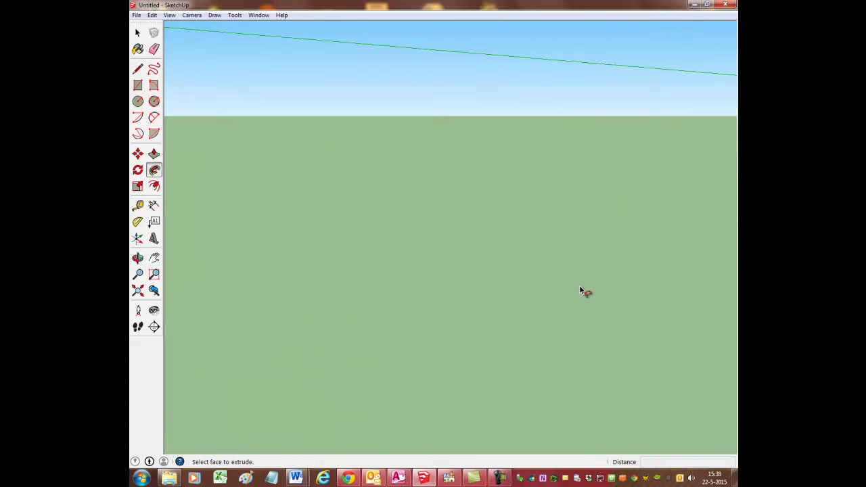
scroll(580, 291, down, 5)
scroll(501, 224, up, 1)
scroll(498, 221, up, 2)
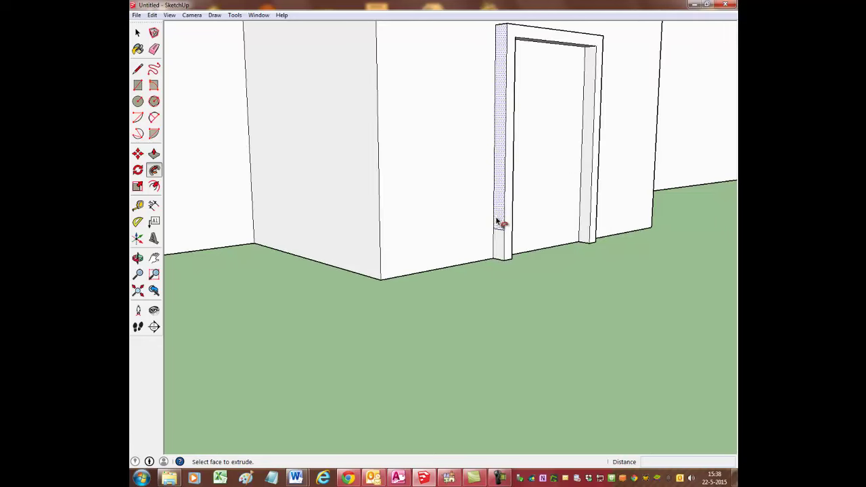
scroll(497, 222, up, 2)
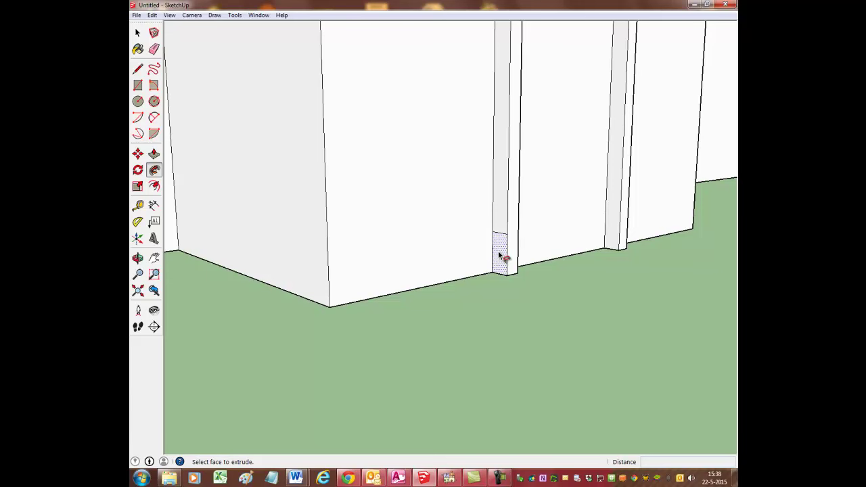
scroll(499, 256, down, 5)
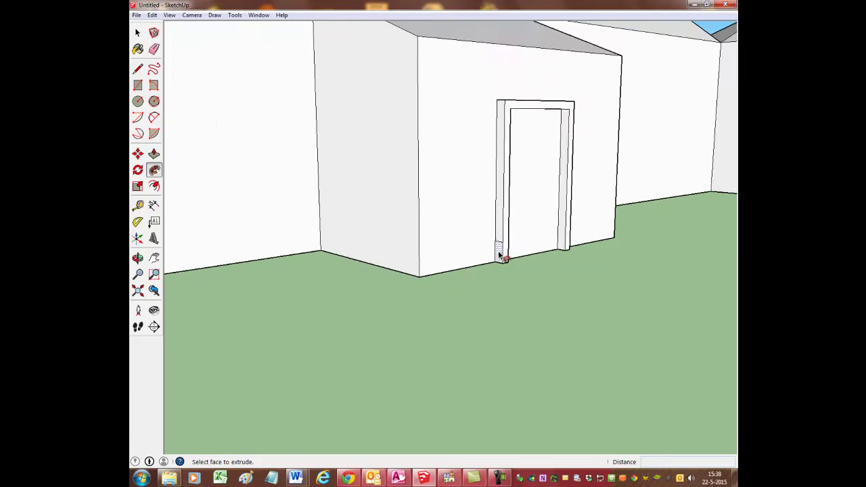
scroll(498, 251, down, 4)
scroll(498, 252, down, 3)
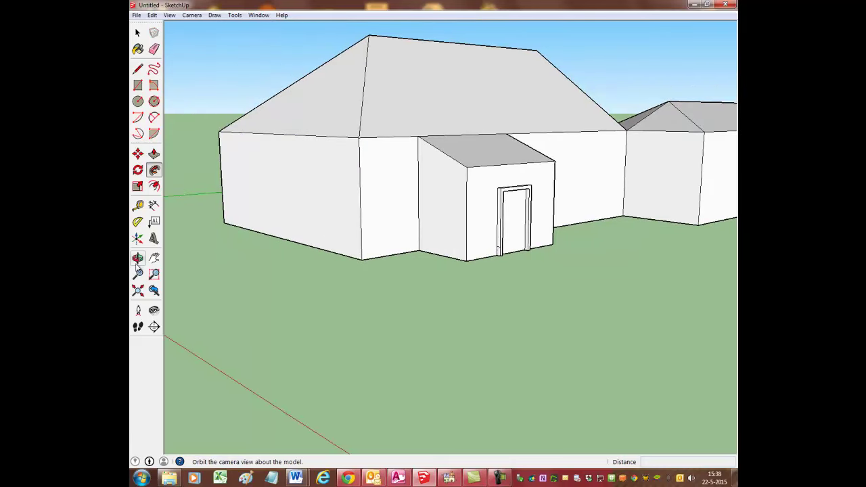
Step: Orbit beneath the house and select the wall-base edge left of the door
click(138, 260)
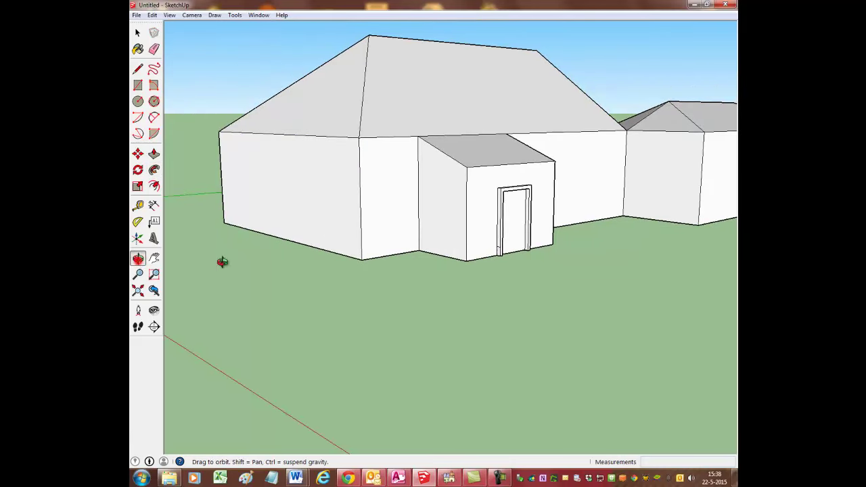
mouse_move(559, 275)
mouse_down()
mouse_move(472, 125)
mouse_move(479, 125)
mouse_up()
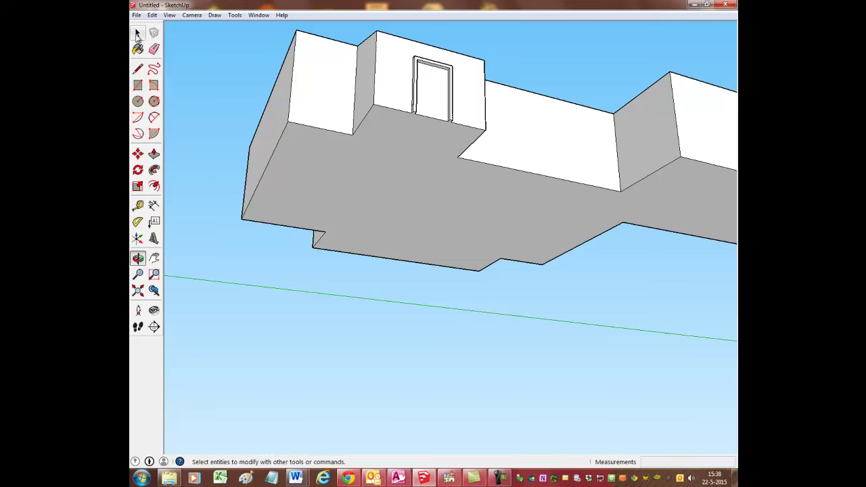
click(139, 34)
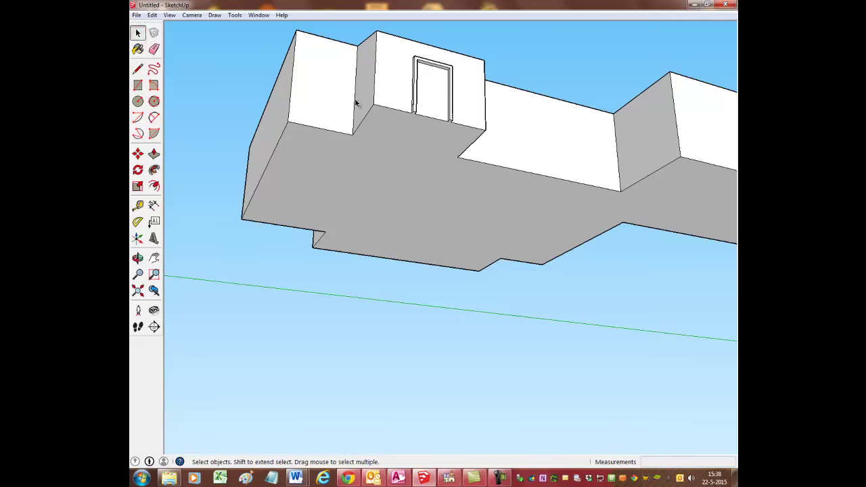
click(398, 109)
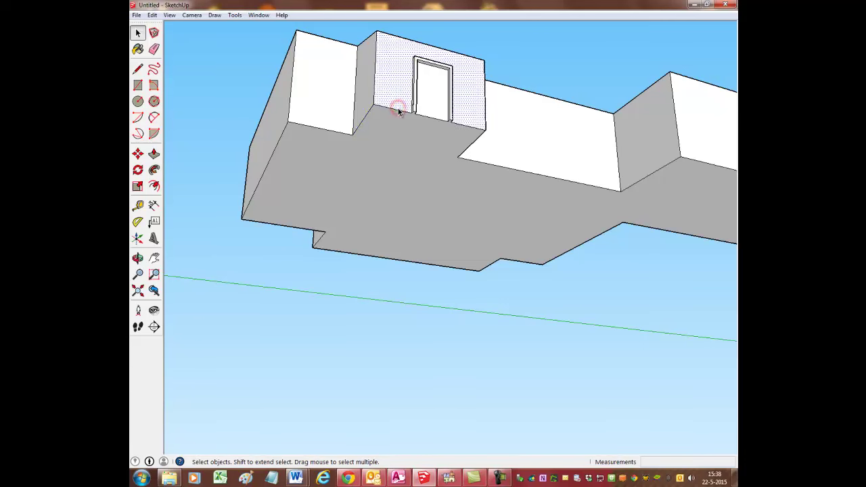
click(393, 127)
click(211, 111)
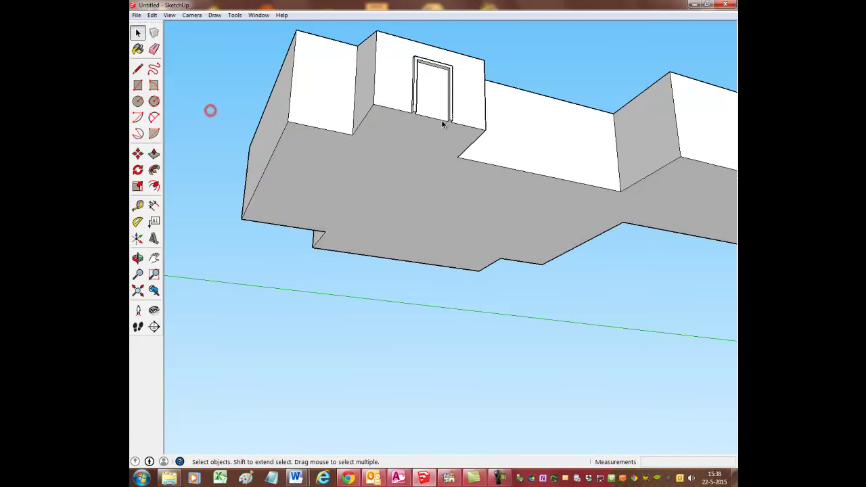
click(394, 109)
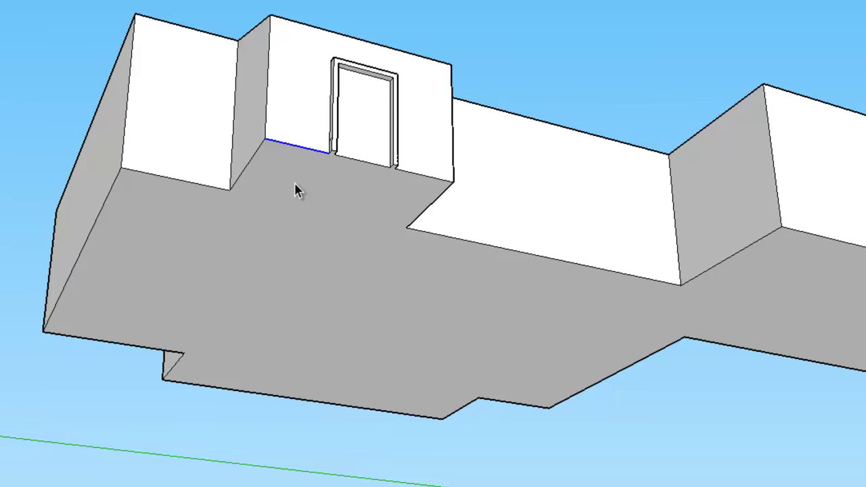
Step: Shift-add the diagonal corner, lower-left and left floor edges to the path, skipping the vertical corner
key(shift)
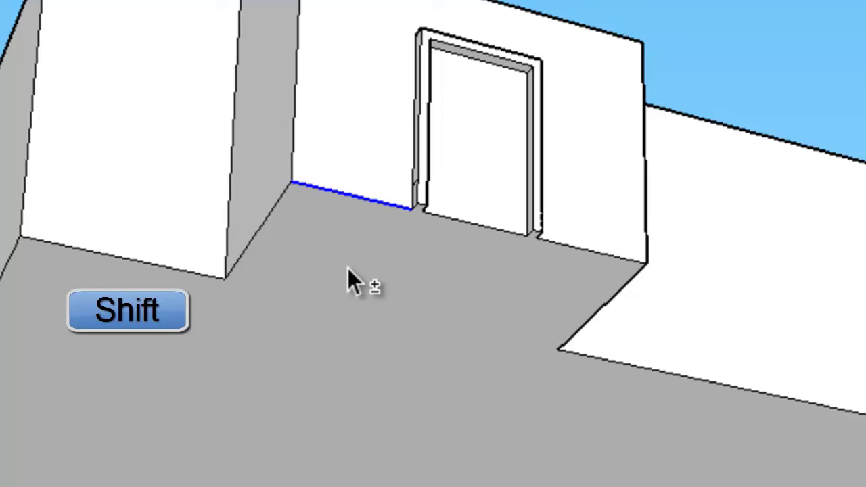
shift+click(265, 218)
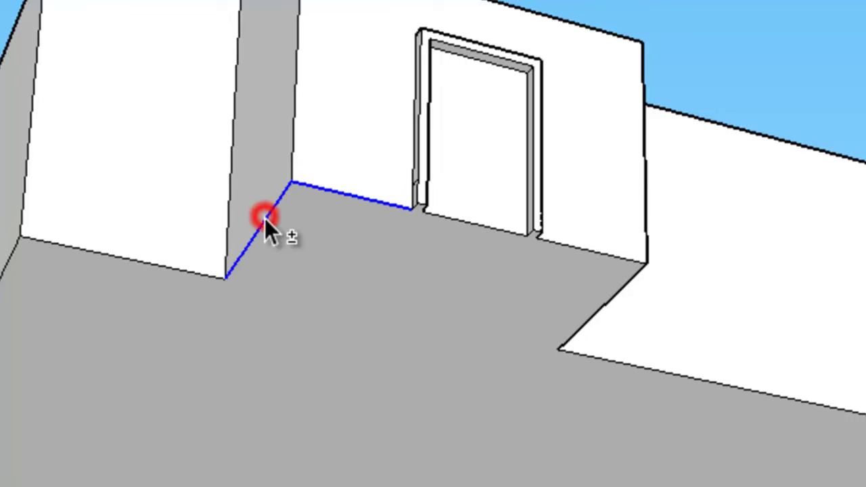
shift+click(141, 260)
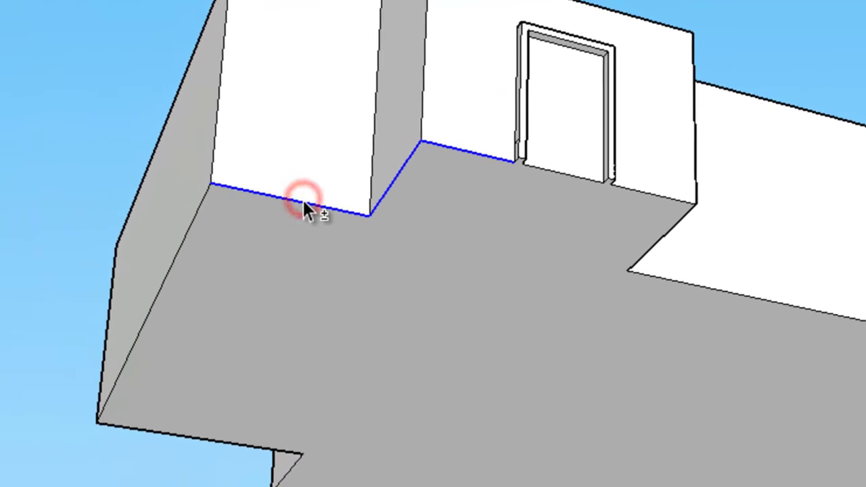
shift+click(217, 146)
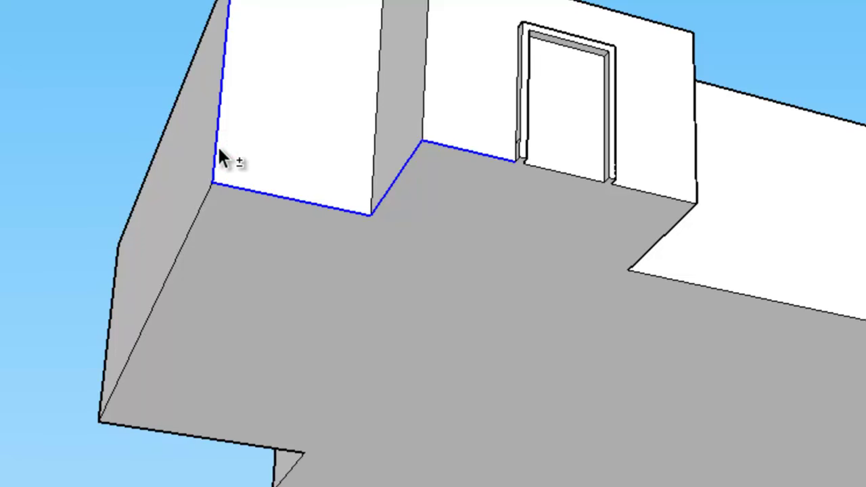
shift+click(218, 148)
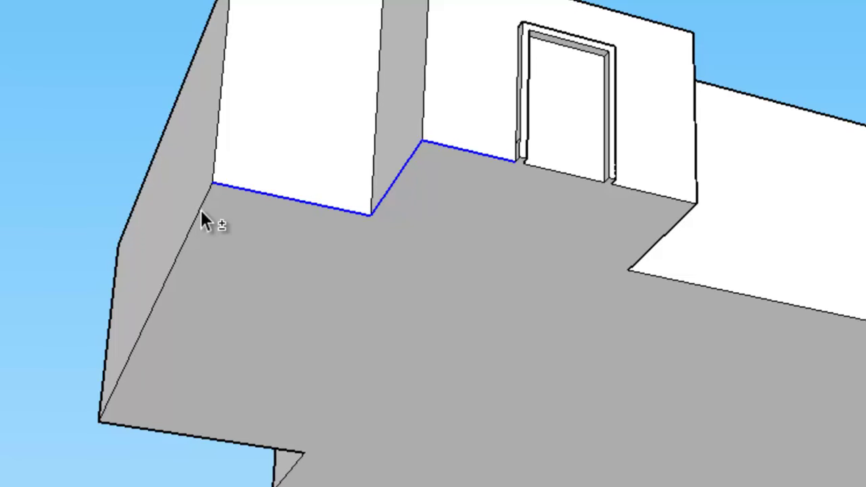
shift+click(237, 217)
shift+click(197, 219)
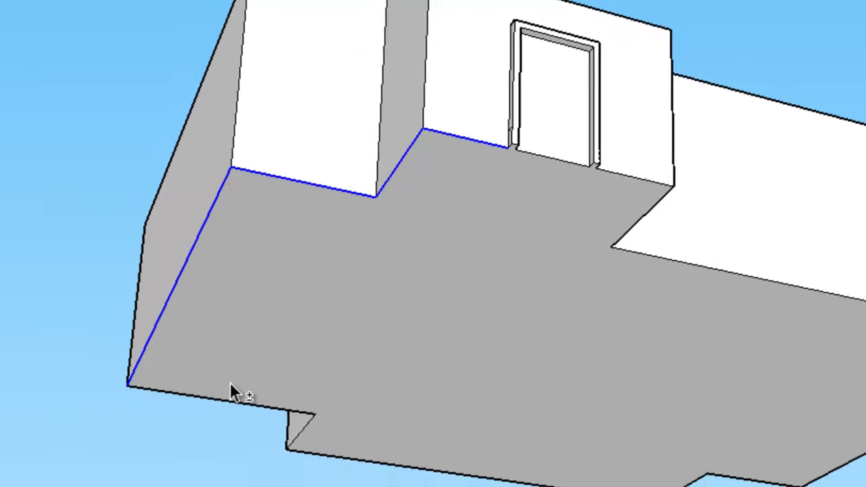
Step: Add the bottom and short diagonal floor edges to the path, dropping the floor face
shift+click(220, 329)
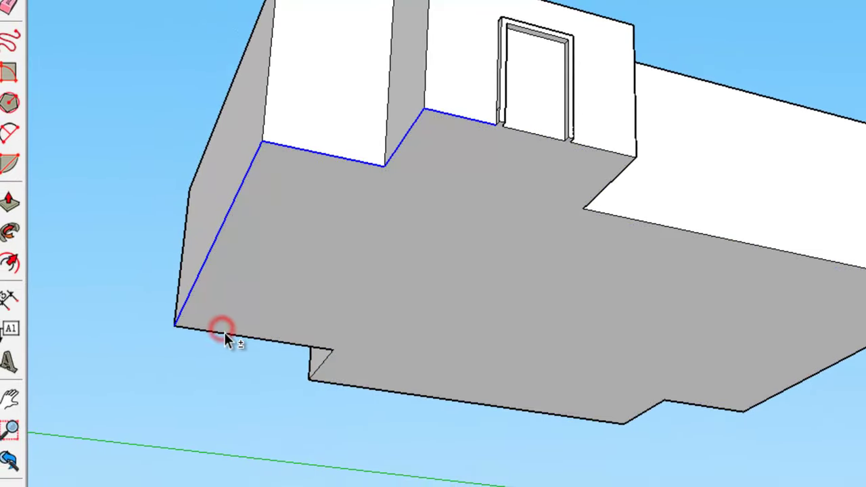
shift+click(224, 333)
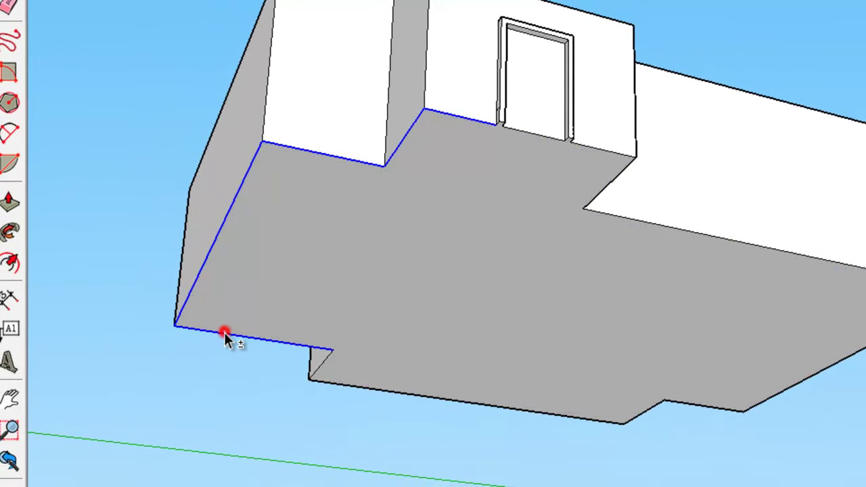
shift+click(325, 359)
shift+click(349, 382)
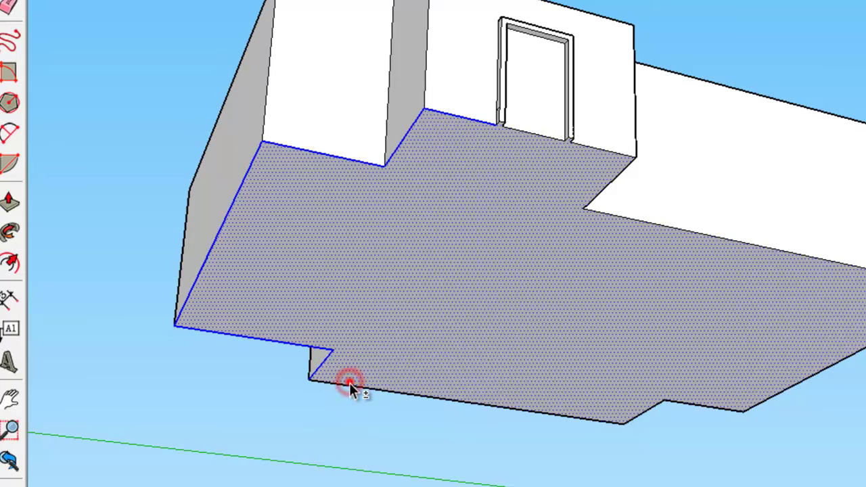
shift+click(349, 382)
shift+click(367, 360)
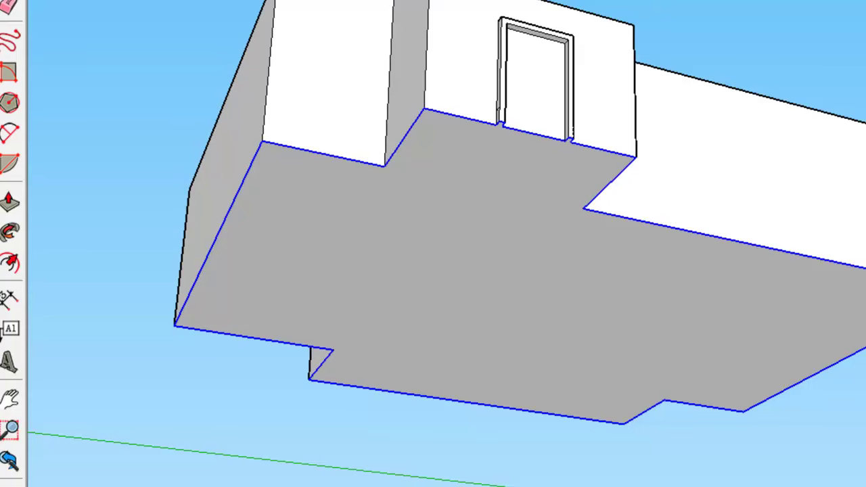
Step: Zoom into the doorway base and drop the floor face from the selection
scroll(383, 268, down, 2)
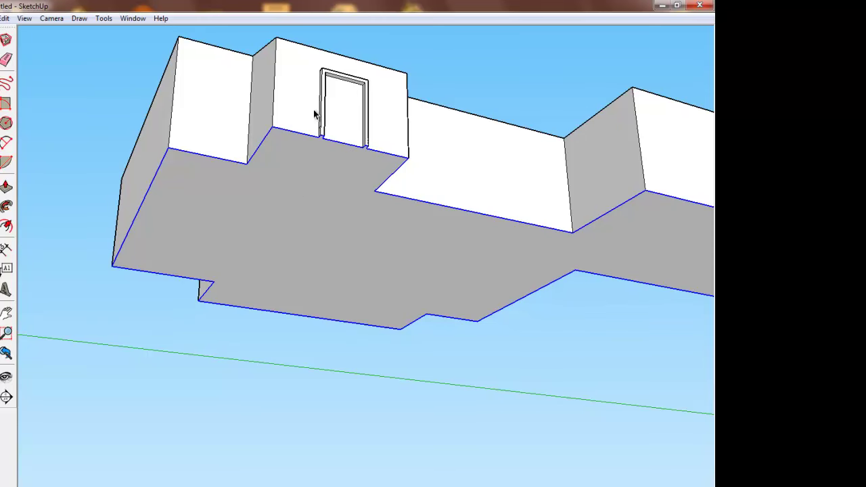
scroll(314, 110, up, 2)
scroll(332, 120, up, 2)
scroll(350, 151, up, 2)
scroll(344, 170, up, 1)
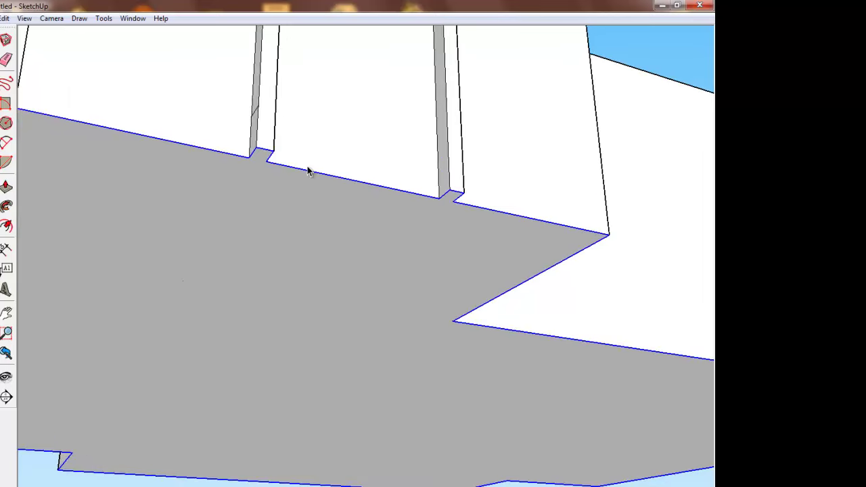
scroll(308, 169, down, 1)
scroll(306, 171, down, 1)
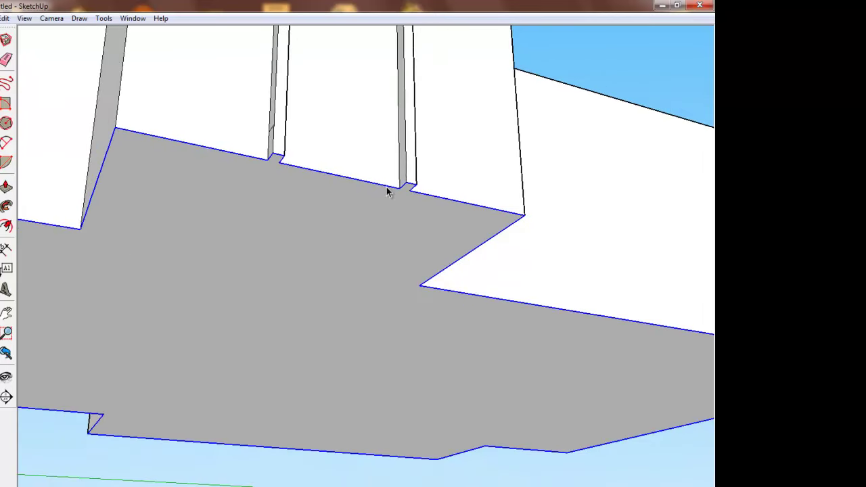
scroll(351, 263, down, 3)
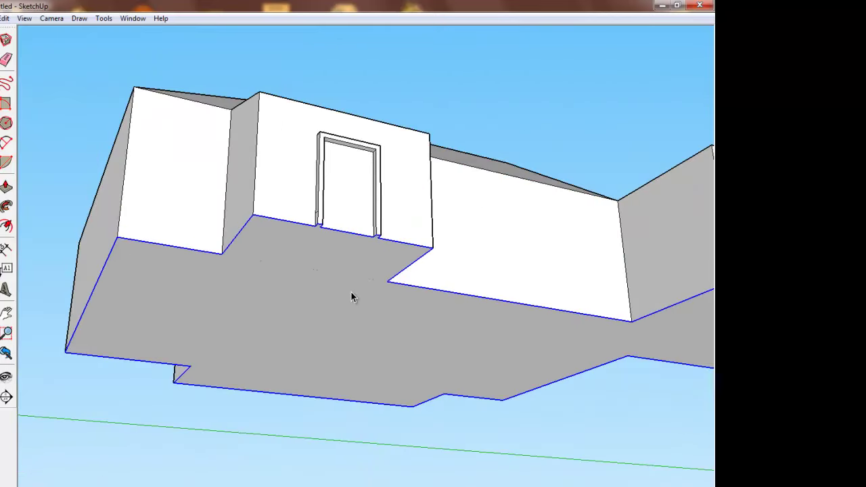
click(291, 185)
click(310, 300)
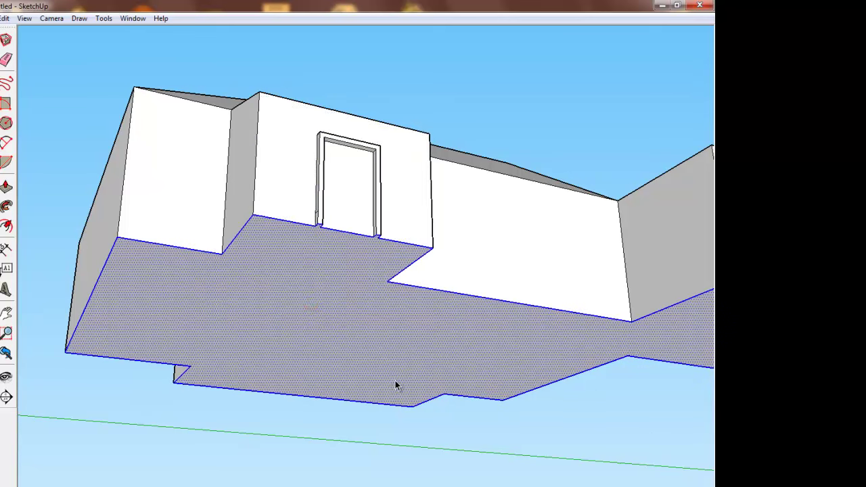
click(302, 312)
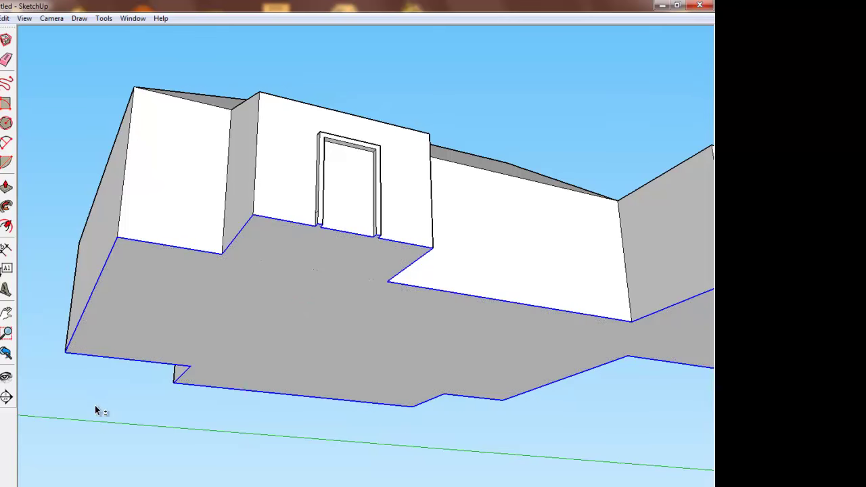
Step: Deselect the floor face again so only base edges remain selected
scroll(335, 237, up, 3)
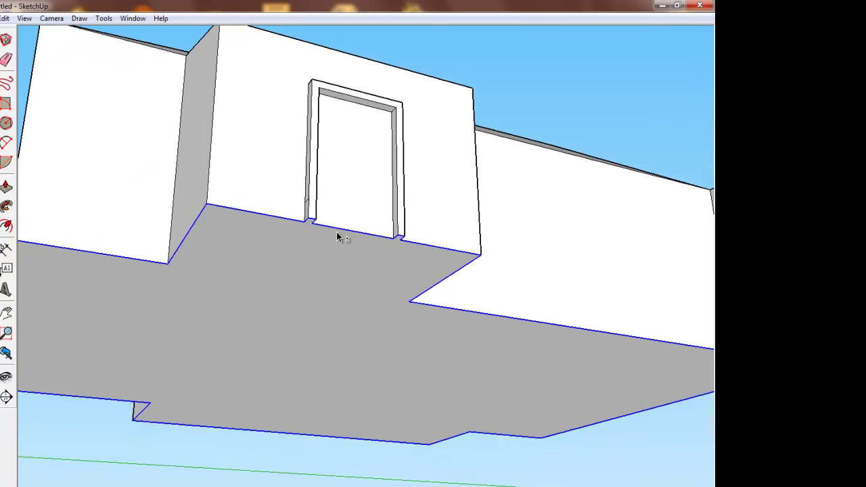
scroll(337, 236, up, 3)
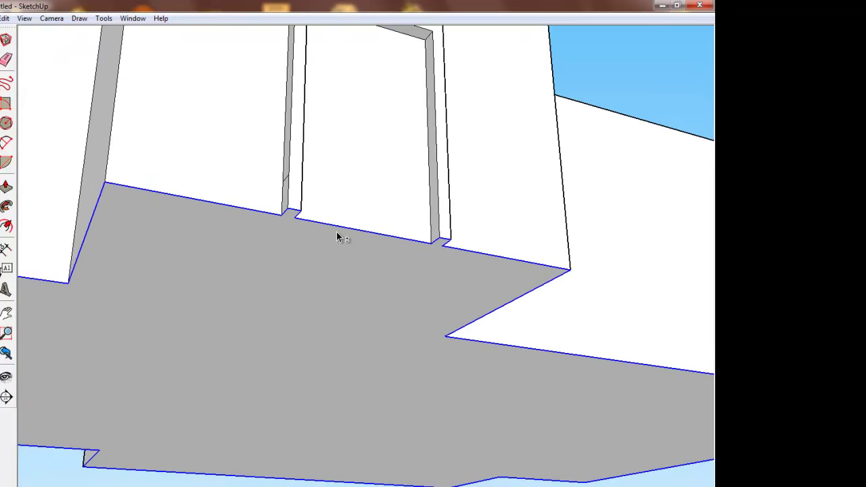
click(296, 212)
click(295, 212)
click(291, 215)
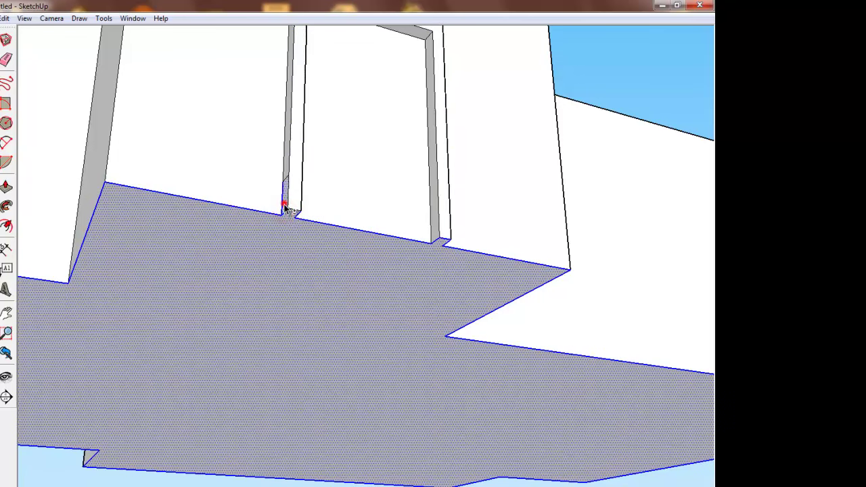
click(293, 246)
click(285, 202)
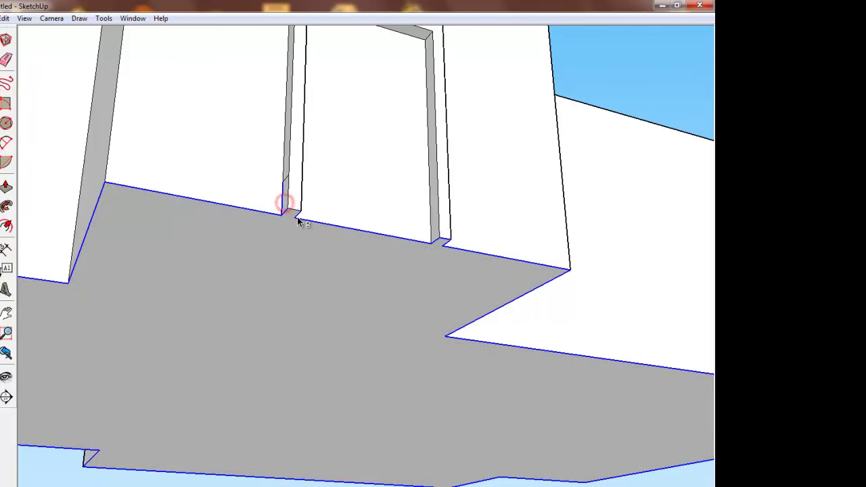
scroll(298, 220, up, 3)
click(311, 272)
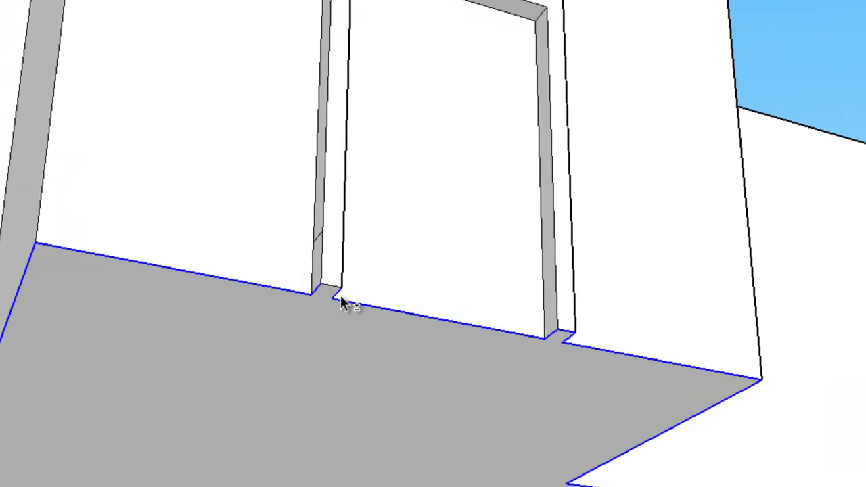
scroll(316, 289, up, 2)
scroll(332, 284, up, 2)
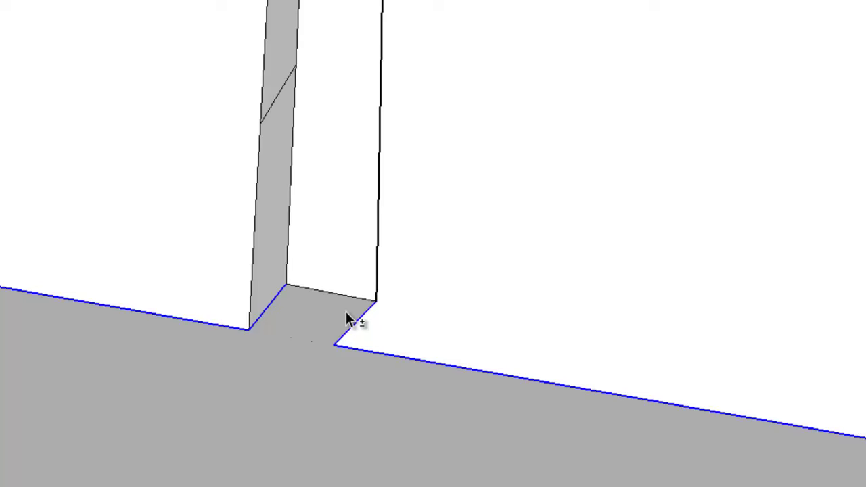
Step: Remove the left jamb's diagonal and bottom edges from the path
shift+click(265, 309)
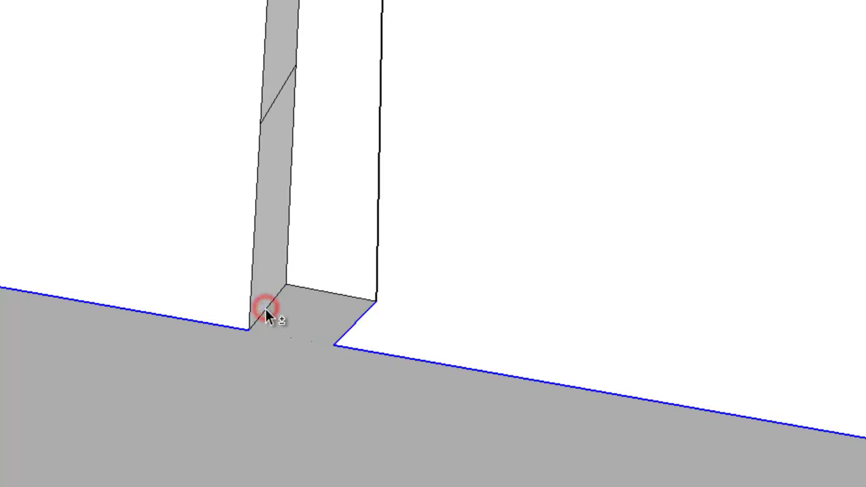
scroll(349, 333, up, 1)
scroll(349, 333, up, 2)
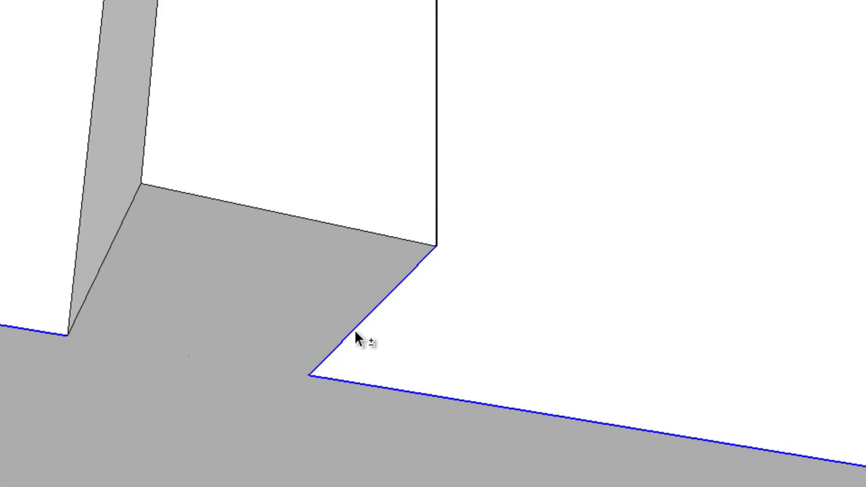
shift+click(354, 332)
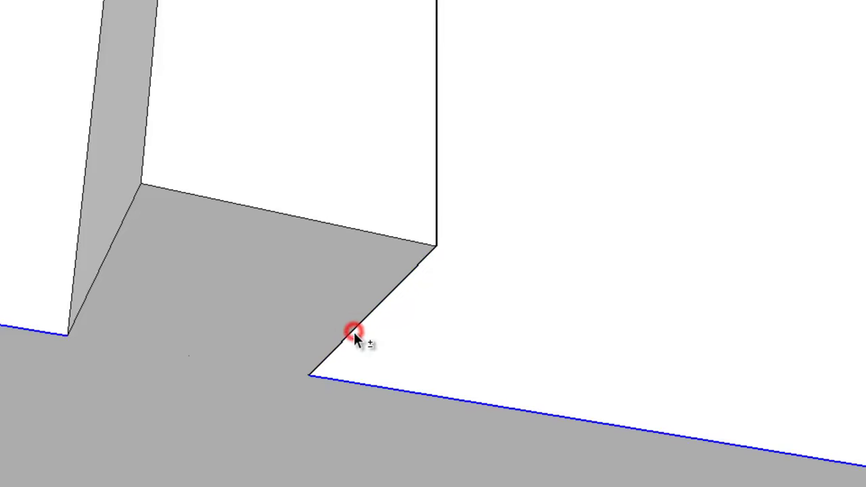
shift+click(362, 383)
scroll(435, 425, down, 2)
scroll(559, 459, down, 2)
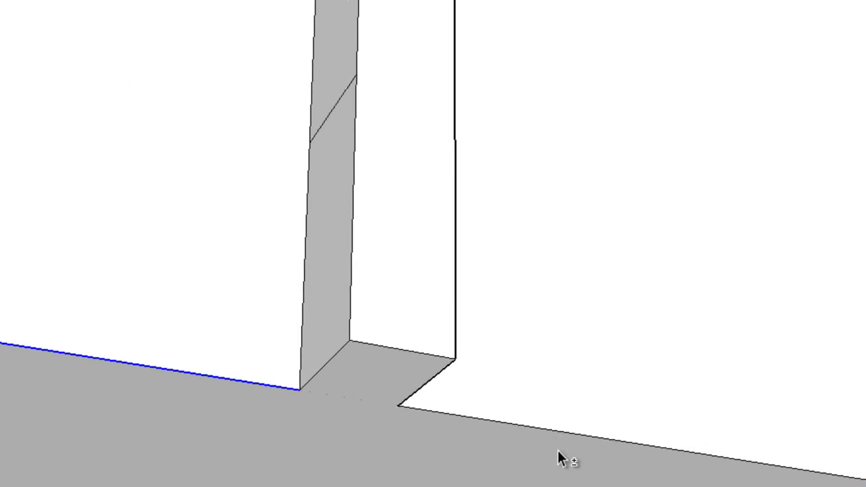
scroll(116, 439, down, 2)
scroll(400, 429, down, 2)
scroll(606, 478, up, 3)
scroll(580, 452, up, 2)
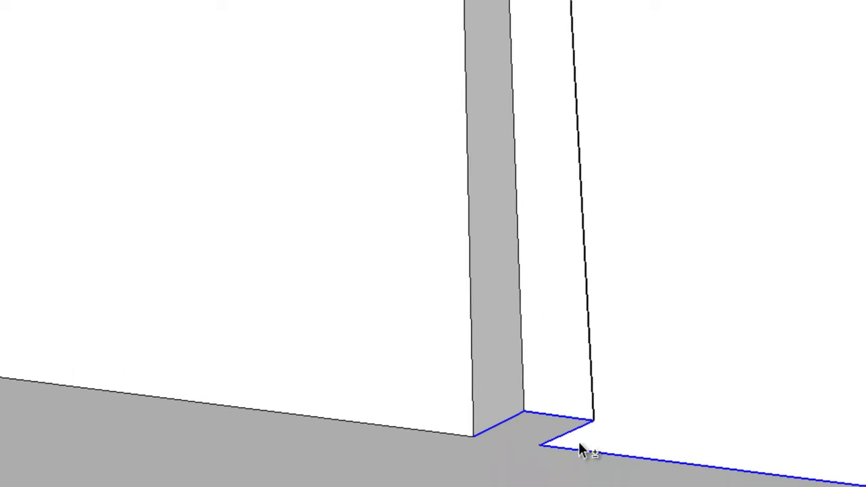
Step: Remove the right jamb's bottom edges from the path and zoom back out
shift+middle_drag(580, 453, 496, 315)
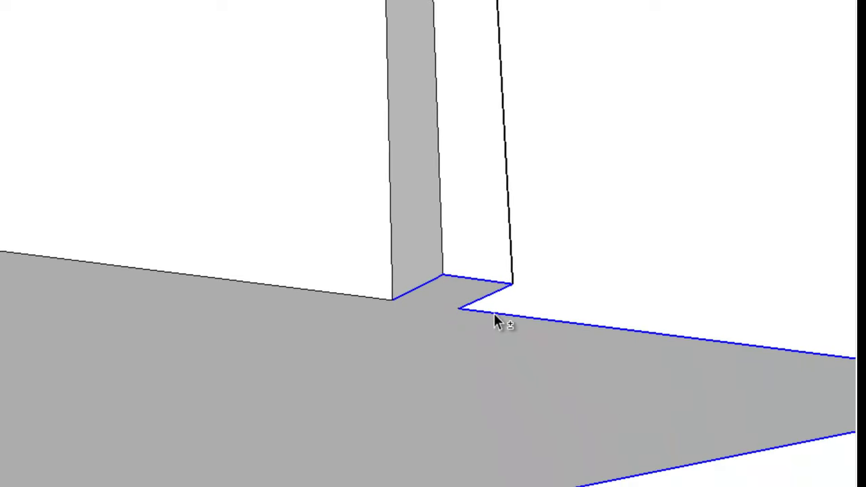
shift+click(466, 275)
shift+click(441, 285)
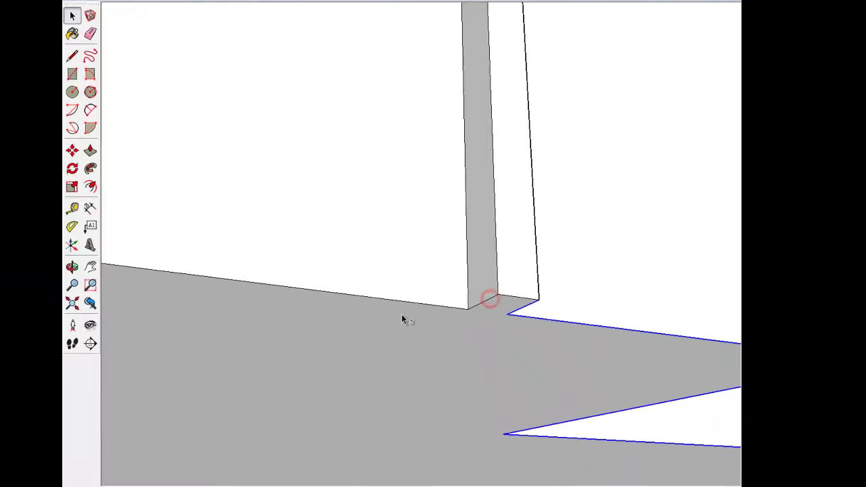
scroll(409, 323, down, 1)
scroll(420, 318, down, 2)
scroll(406, 308, down, 2)
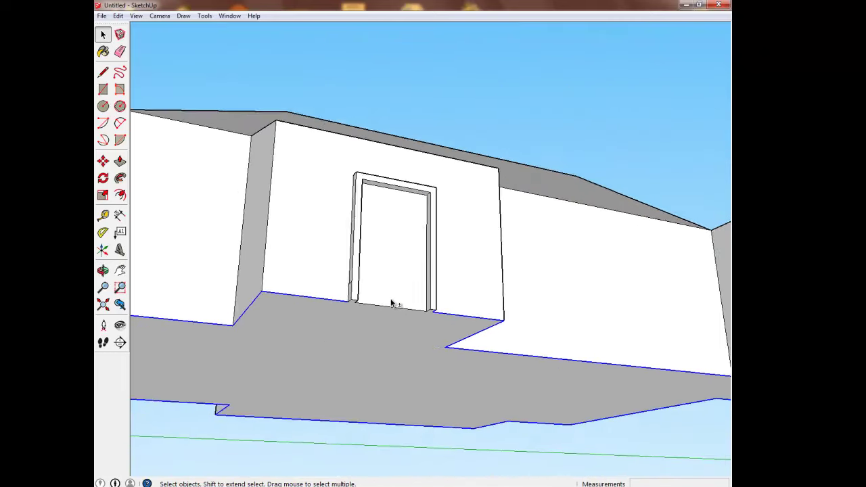
scroll(402, 364, down, 2)
scroll(537, 326, down, 2)
scroll(530, 329, down, 2)
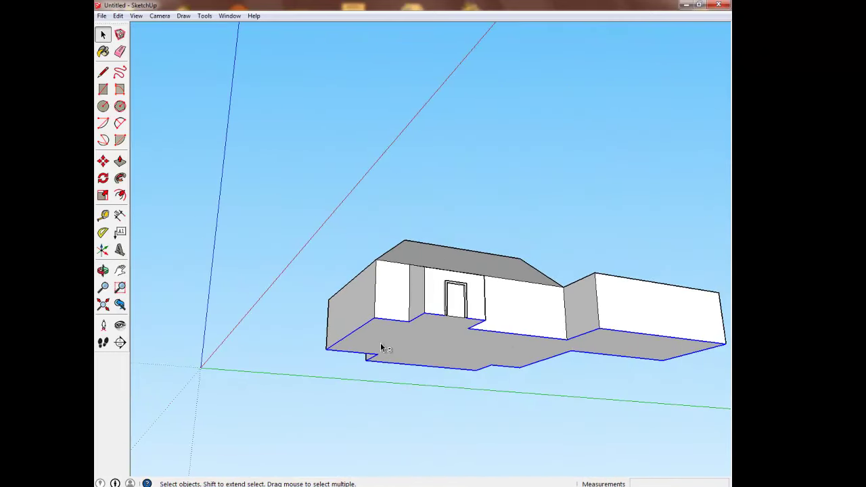
scroll(414, 310, up, 2)
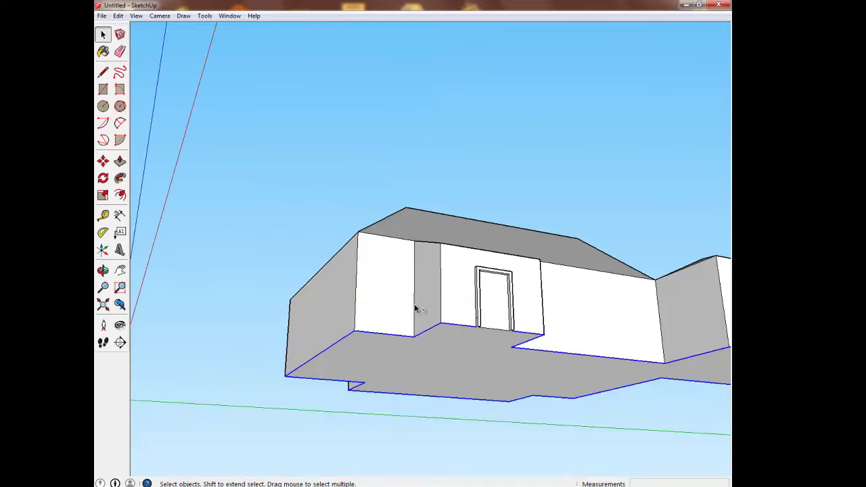
scroll(467, 318, up, 2)
scroll(494, 331, up, 1)
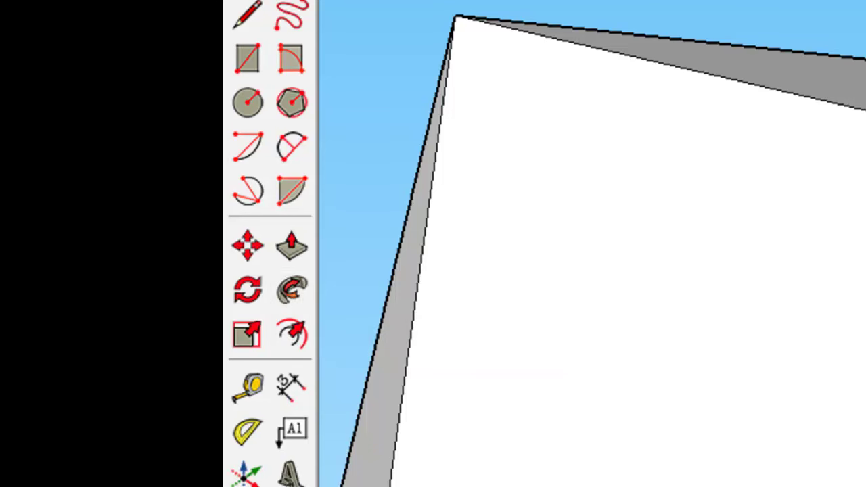
Step: Sweep the baseboard profile along the selected wall-base path with Follow Me
click(296, 301)
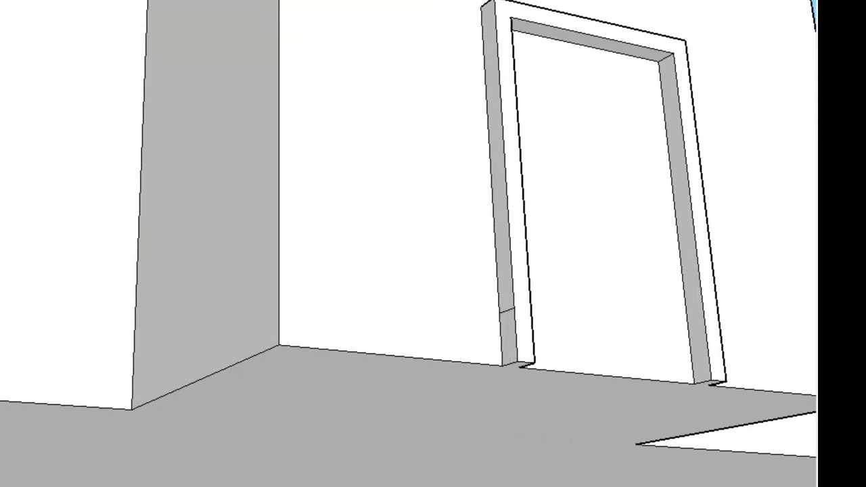
click(508, 333)
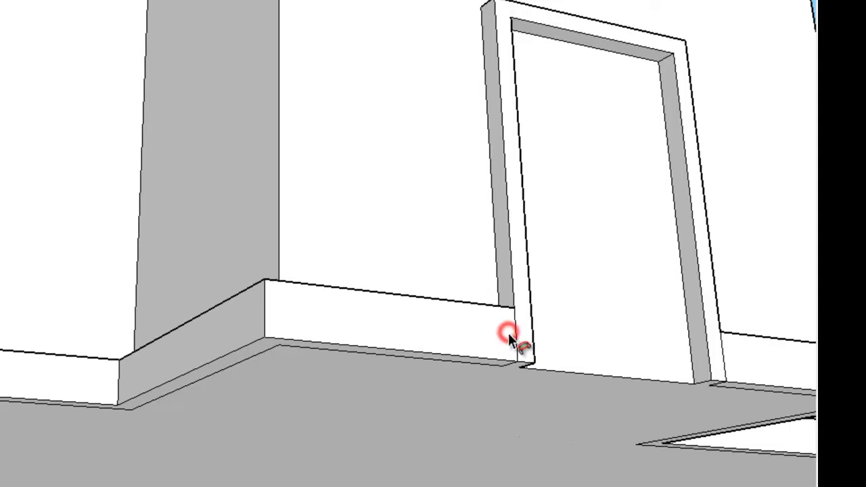
scroll(338, 414, down, 5)
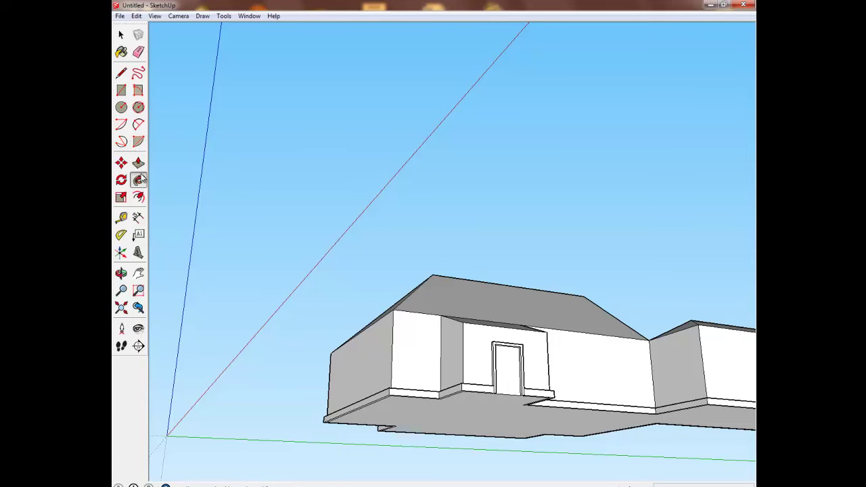
click(122, 272)
Step: Orbit and zoom from the house over to centre the onion-domed minaret on the ground
mouse_move(305, 309)
mouse_down()
mouse_move(497, 348)
mouse_move(338, 368)
mouse_move(413, 400)
mouse_move(470, 356)
mouse_move(429, 389)
mouse_move(277, 400)
mouse_move(365, 401)
mouse_move(257, 412)
mouse_move(373, 416)
mouse_move(311, 404)
mouse_move(311, 396)
mouse_move(368, 413)
mouse_move(509, 405)
mouse_move(514, 373)
mouse_up()
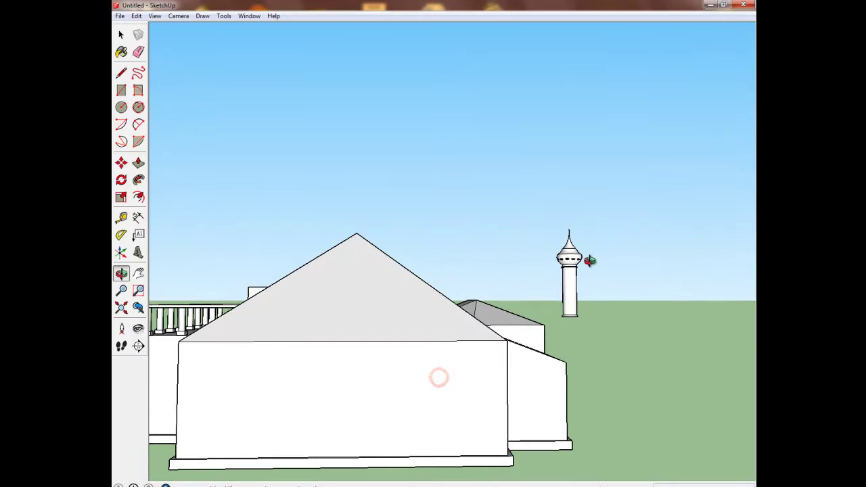
scroll(589, 267, up, 3)
scroll(555, 253, up, 2)
scroll(555, 253, up, 2)
scroll(561, 251, down, 1)
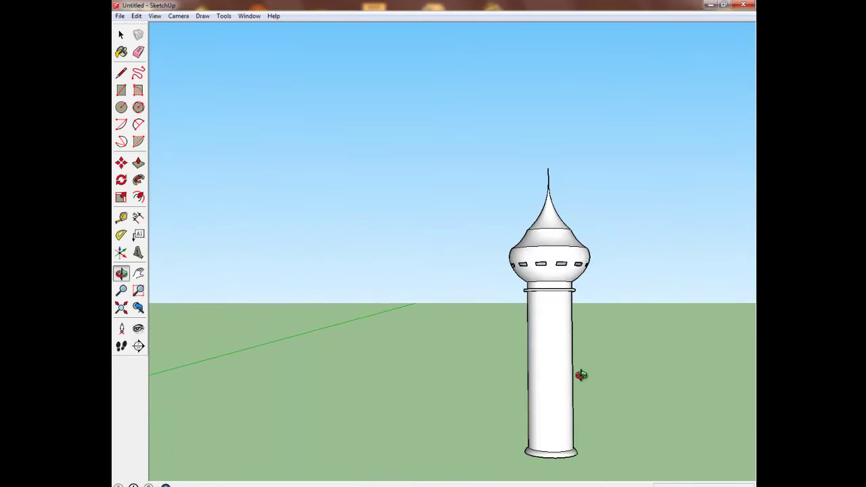
mouse_move(606, 394)
mouse_down()
mouse_move(480, 391)
mouse_move(575, 379)
mouse_move(521, 305)
mouse_move(515, 180)
mouse_move(505, 395)
mouse_up()
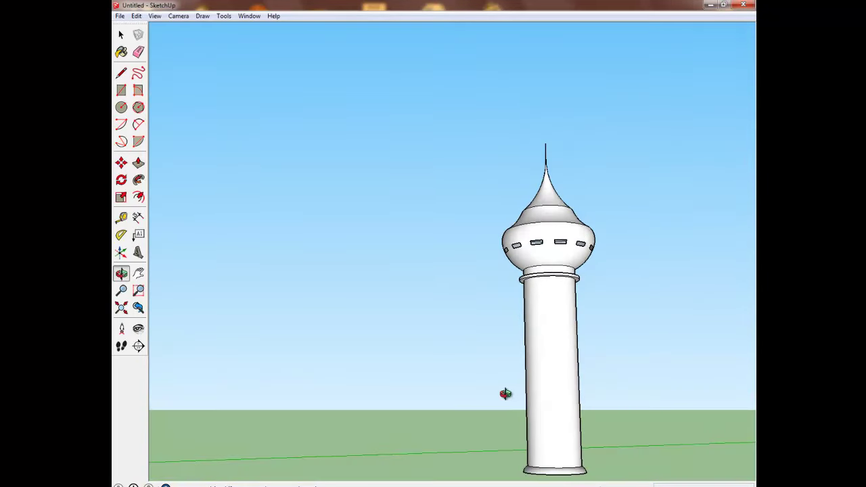
mouse_move(422, 230)
mouse_down()
mouse_move(386, 243)
mouse_move(499, 197)
mouse_up()
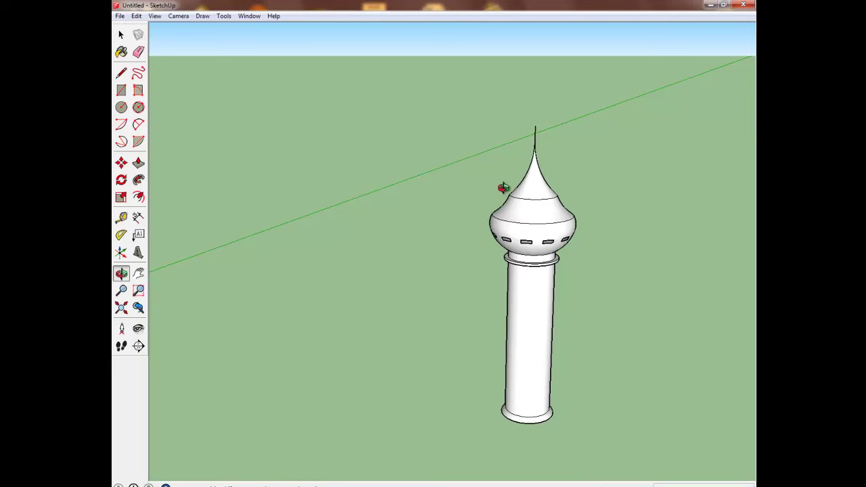
mouse_move(650, 342)
mouse_down()
mouse_move(497, 266)
mouse_move(555, 319)
mouse_move(368, 201)
mouse_move(487, 363)
mouse_move(445, 228)
mouse_move(498, 331)
mouse_up()
scroll(384, 301, down, 3)
scroll(383, 302, down, 2)
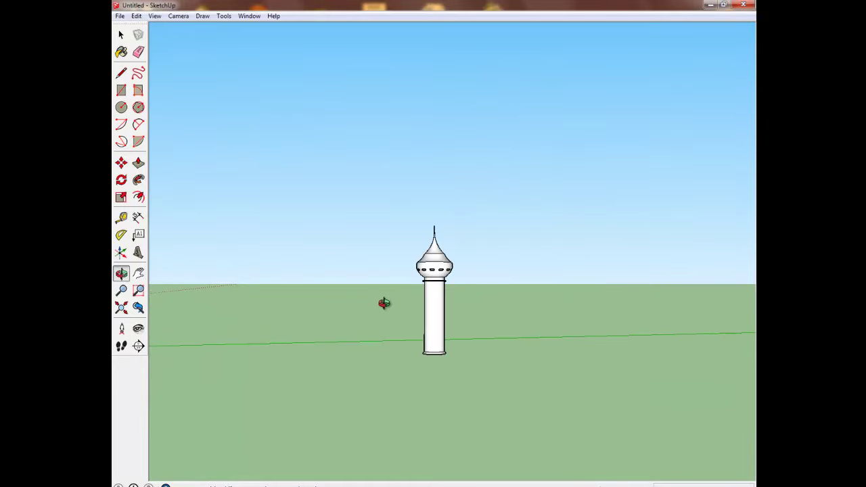
scroll(383, 302, up, 2)
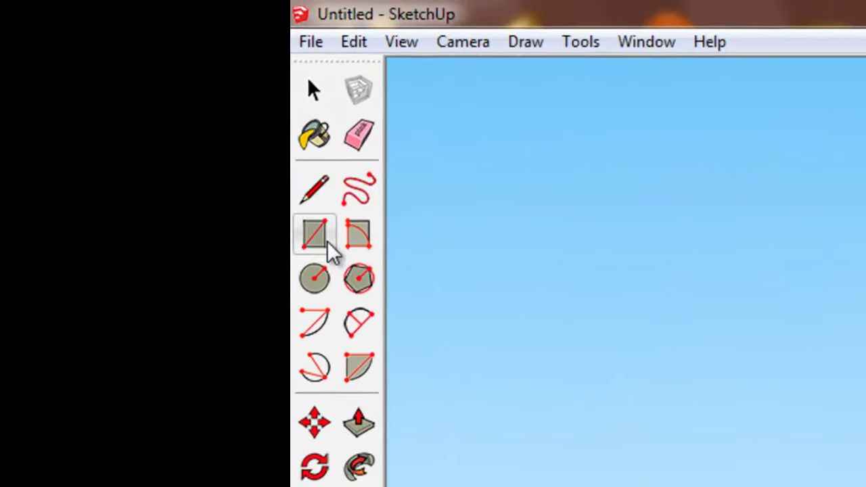
Step: Draw a 5;5 rectangle on the ground and pull it up about 16.36 m
click(122, 91)
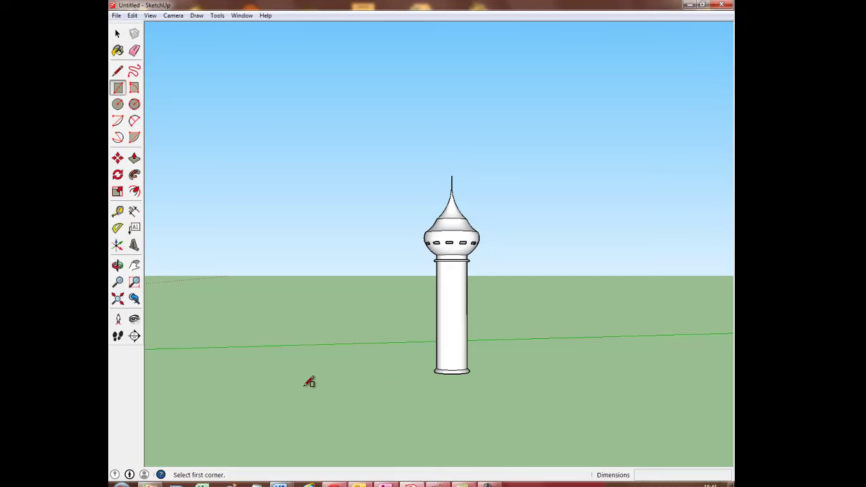
click(306, 387)
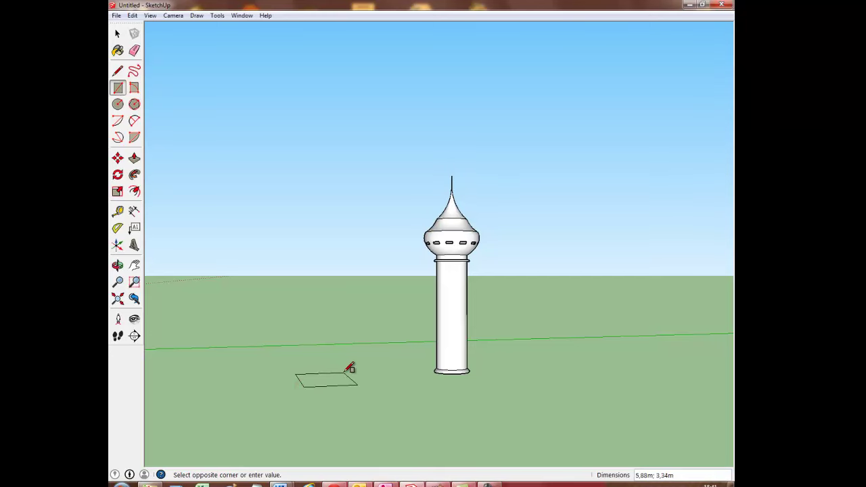
click(347, 371)
text(5)
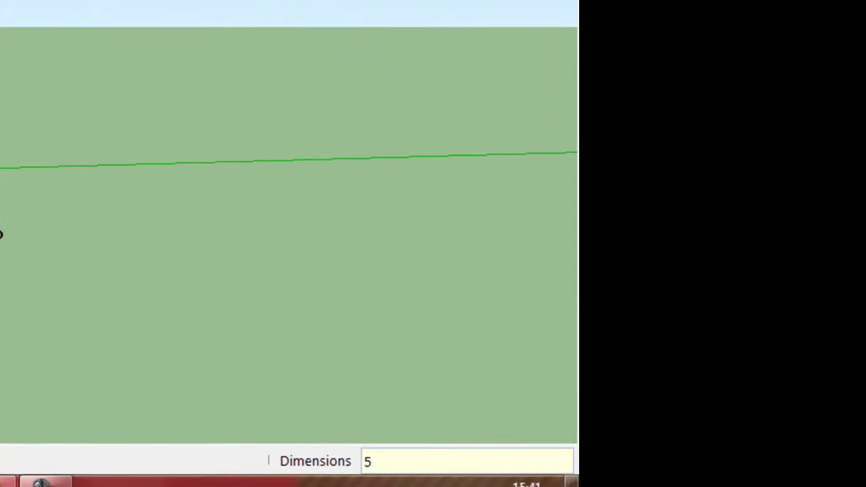
text(;5)
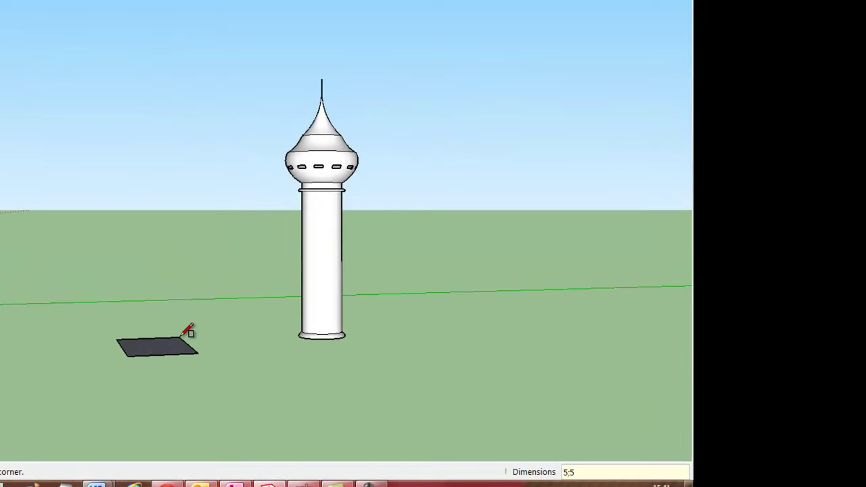
key(Return)
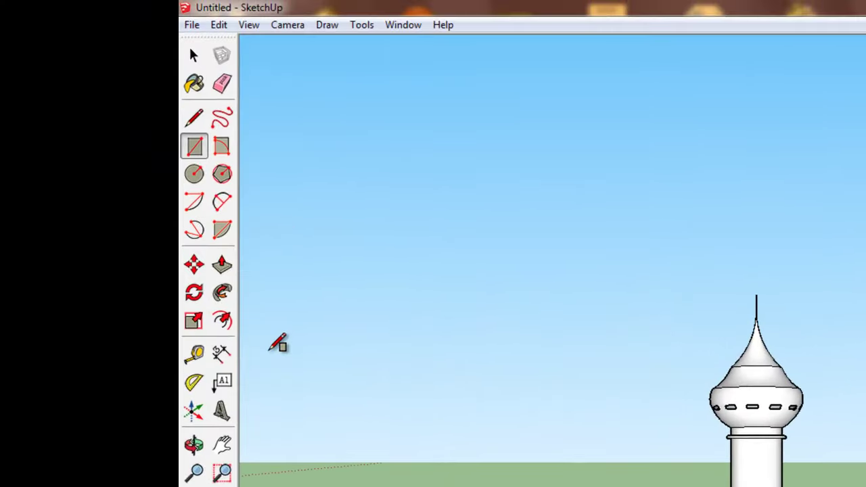
click(222, 265)
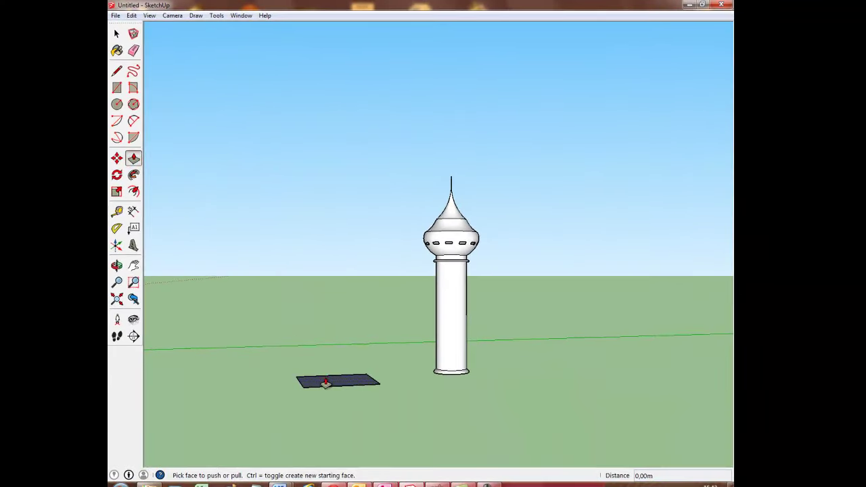
drag(322, 377, 346, 149)
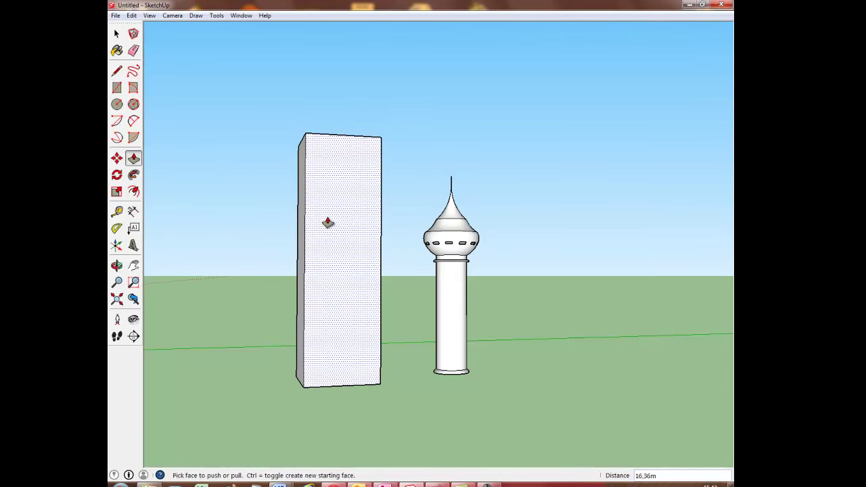
key(space)
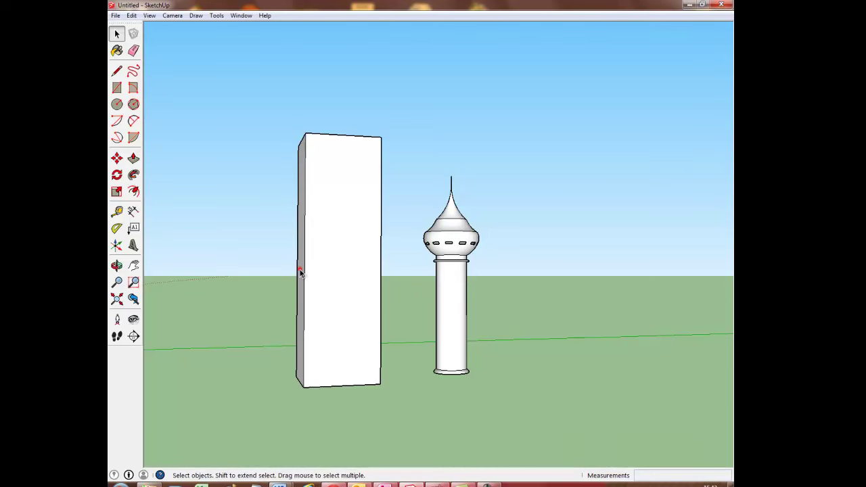
Step: Erase the box's left and right side faces and edges, leaving one upright panel
click(300, 272)
click(301, 271)
click(134, 50)
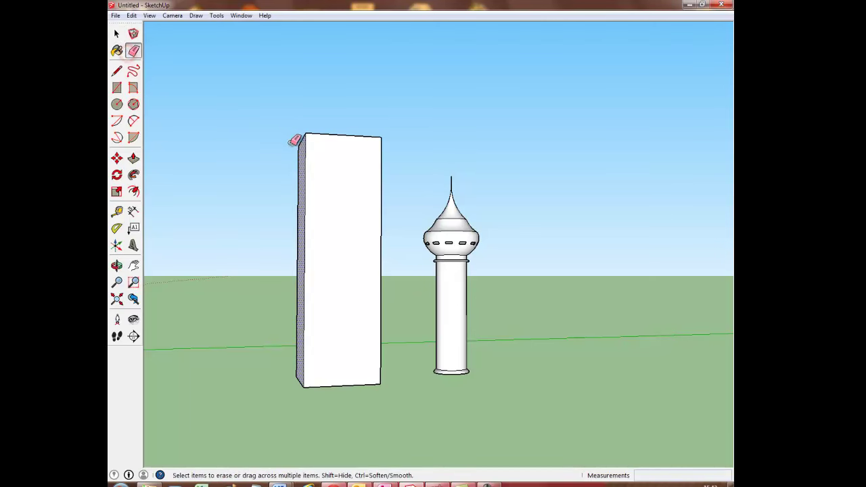
click(299, 145)
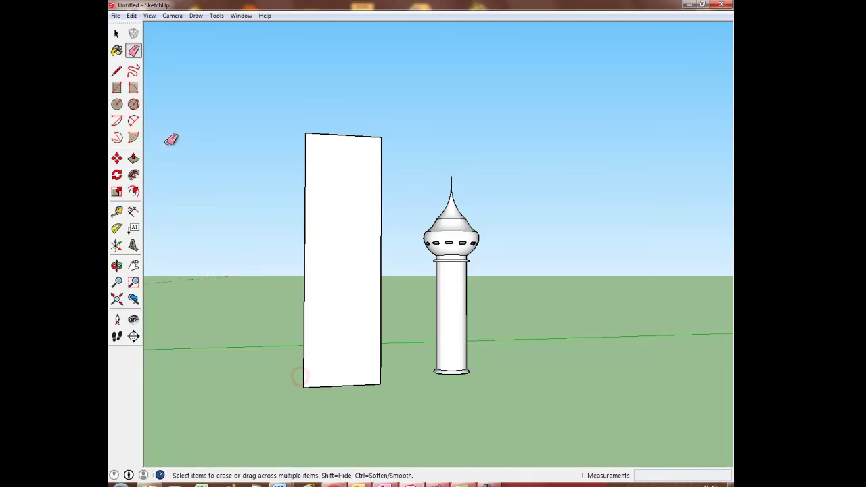
click(116, 265)
mouse_move(358, 281)
mouse_down()
mouse_move(290, 290)
mouse_move(373, 288)
mouse_up()
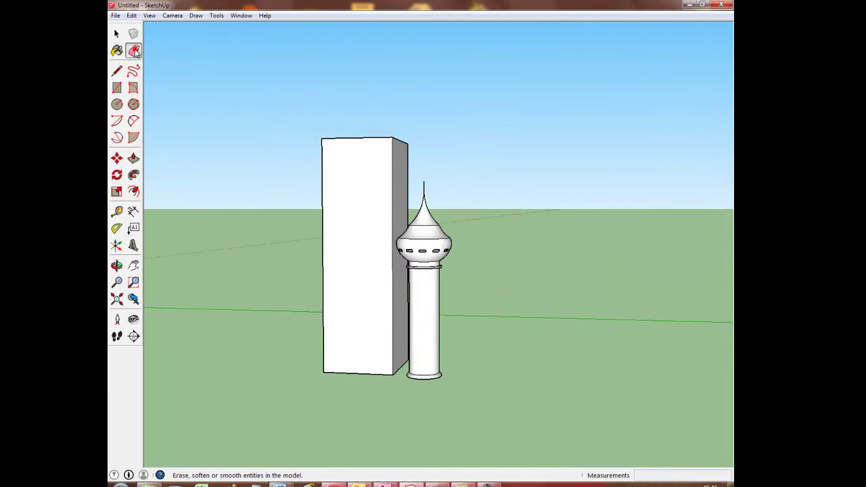
click(133, 50)
click(407, 146)
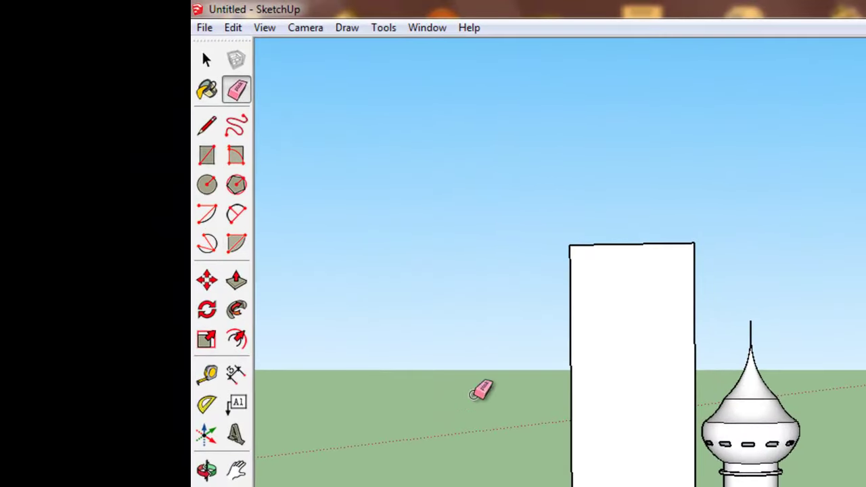
click(197, 267)
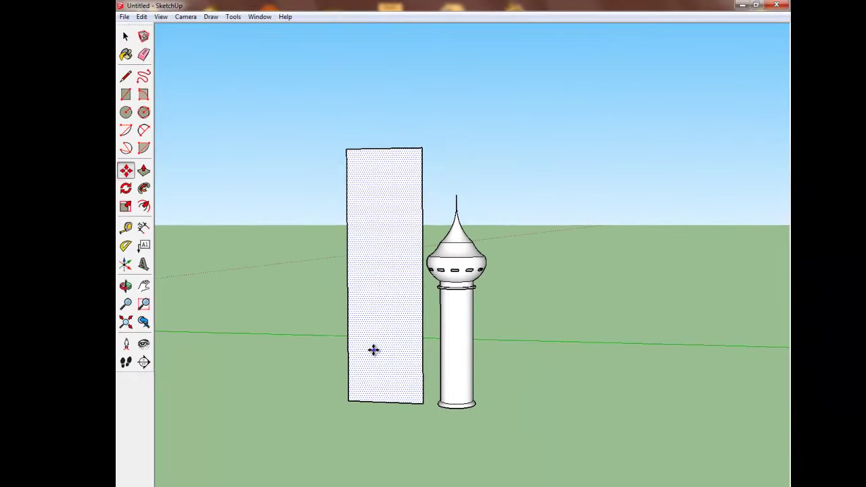
Step: Move the panel left along the green axis, away from the minaret, and pan to centre it
click(461, 434)
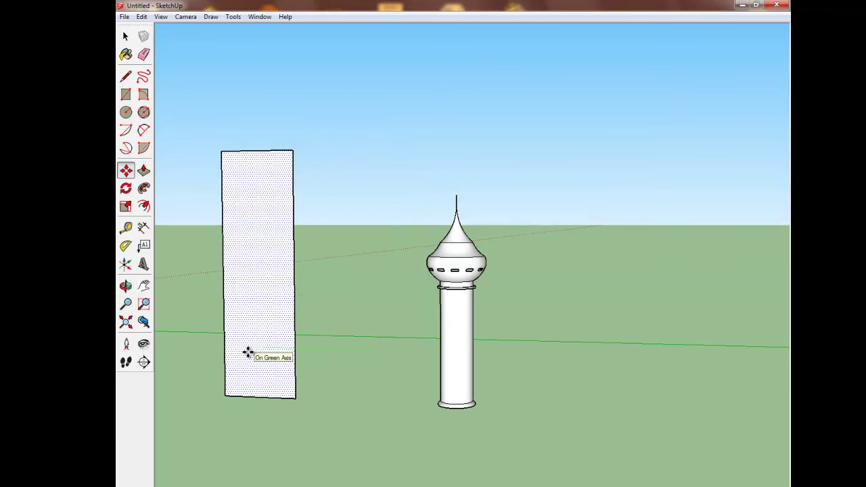
click(248, 353)
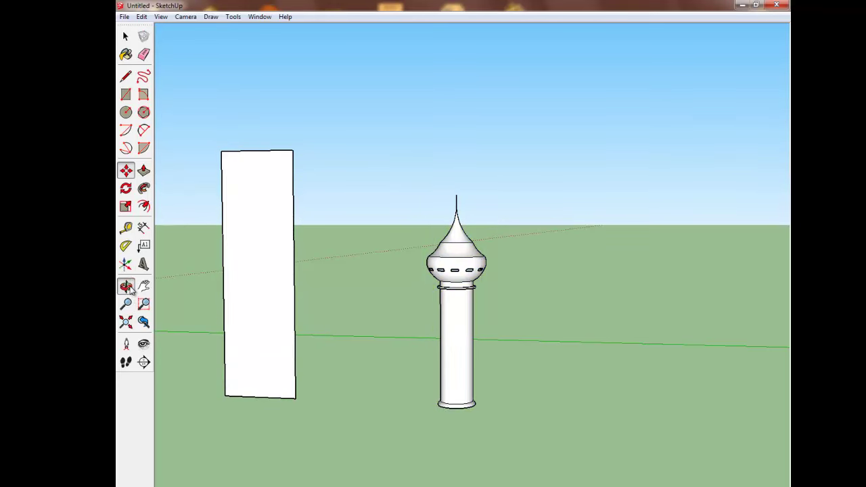
click(126, 285)
shift+drag(242, 323, 459, 331)
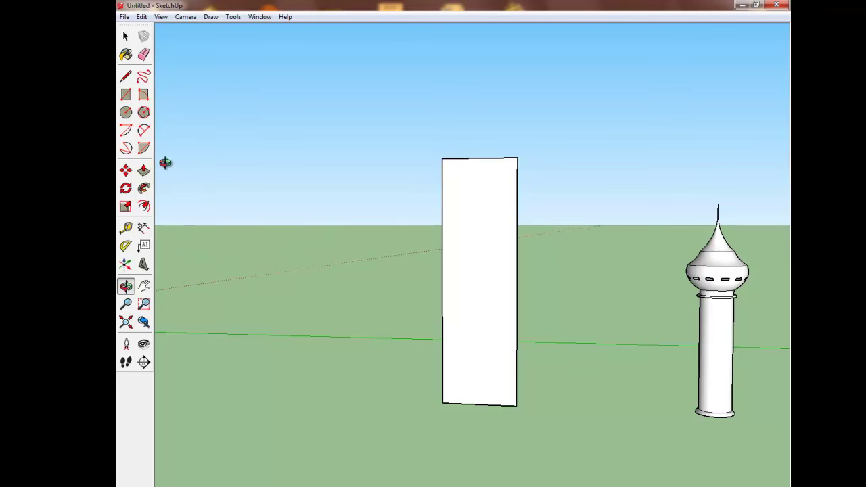
Step: Draw a thin base strip along the panel's bottom, then a vertical line and a crossbar to its left edge
click(126, 95)
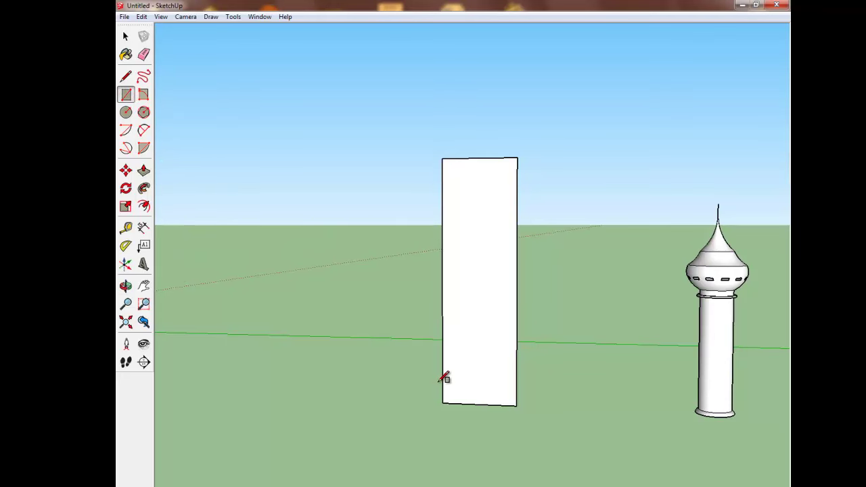
click(442, 386)
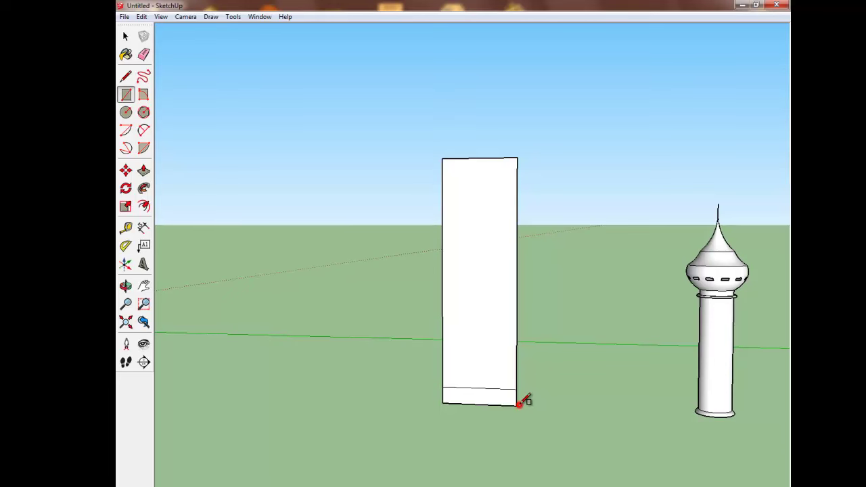
click(518, 404)
click(491, 387)
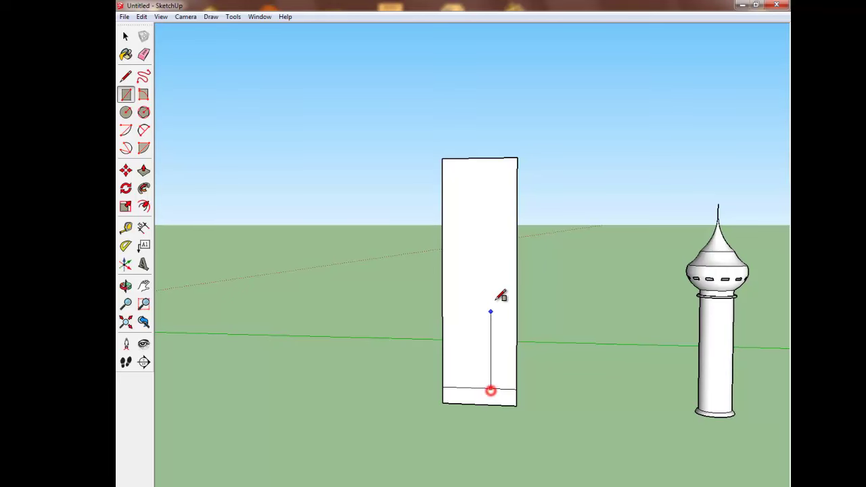
click(491, 243)
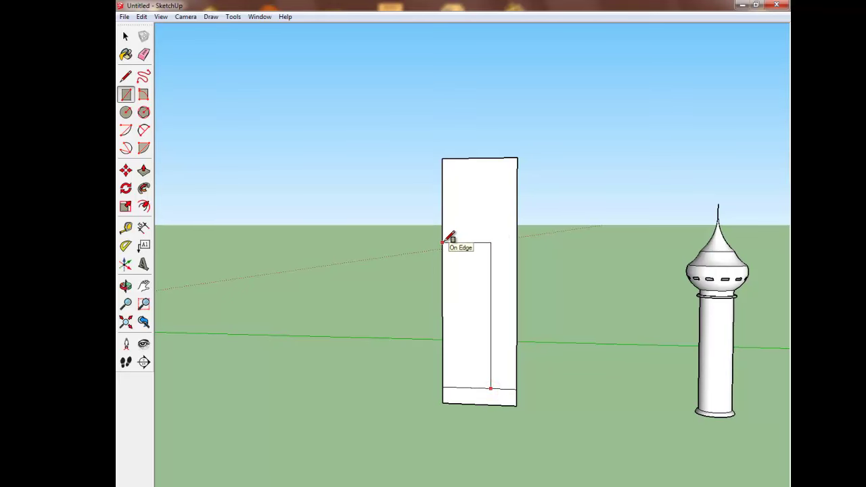
click(443, 242)
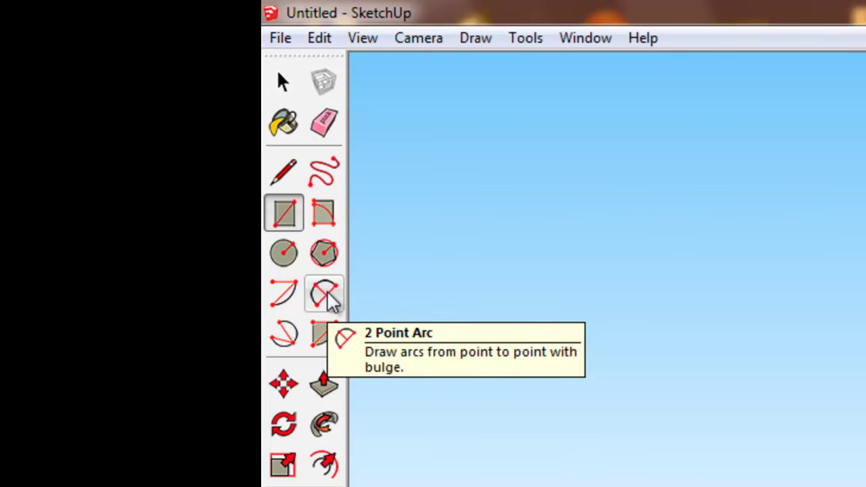
Step: Round the inner corner with a small arc from the vertical line's top to the panel edge
click(325, 295)
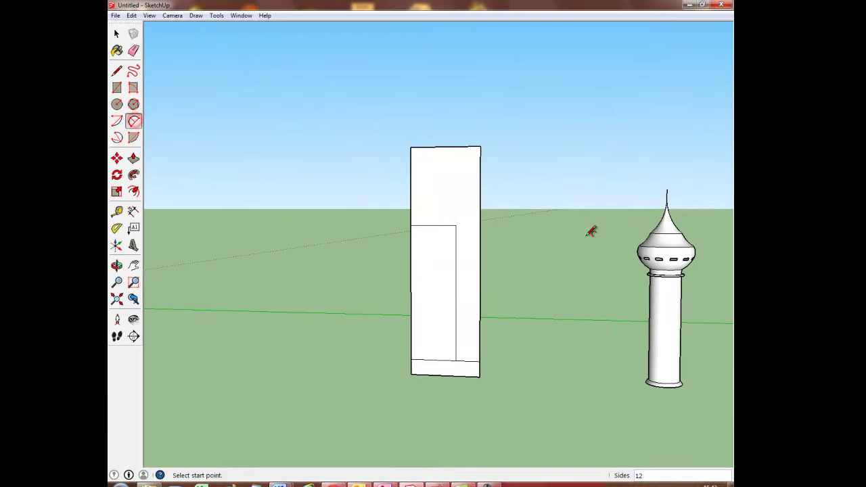
click(456, 225)
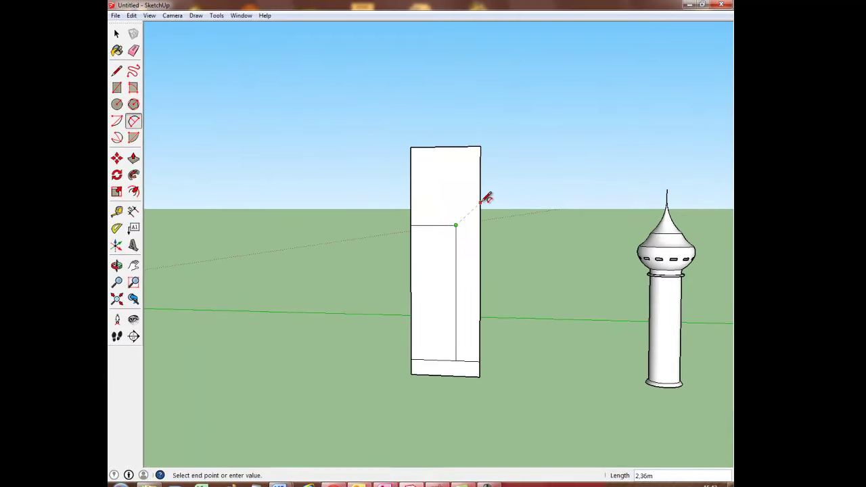
click(480, 202)
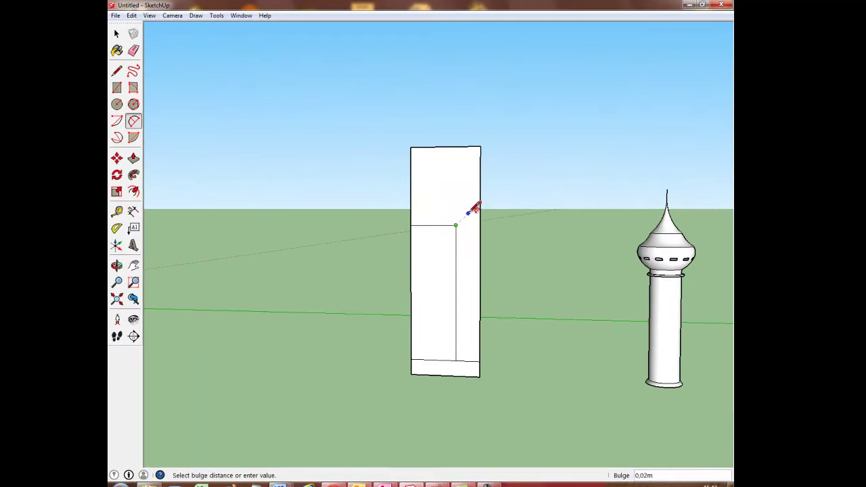
scroll(482, 215, up, 3)
scroll(479, 218, up, 2)
click(478, 217)
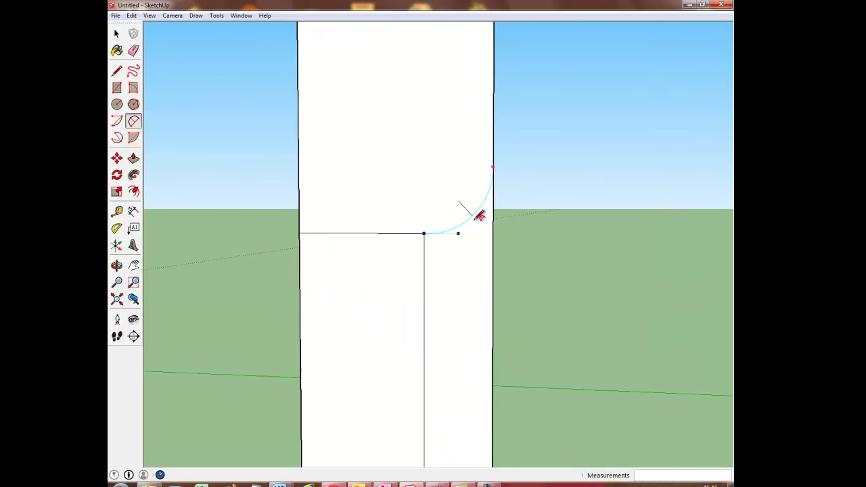
scroll(475, 218, down, 2)
scroll(482, 218, down, 2)
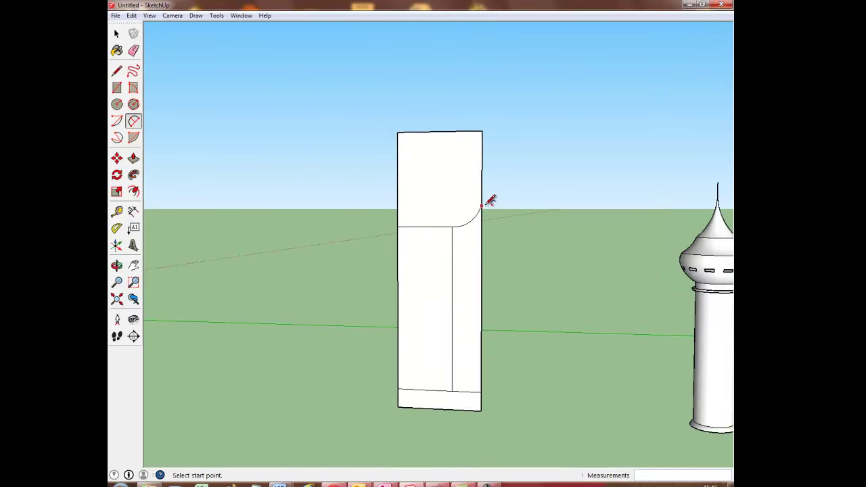
Step: Sweep an outward arc to a point past the edge, then a concave eave arc back above the top corner
click(482, 205)
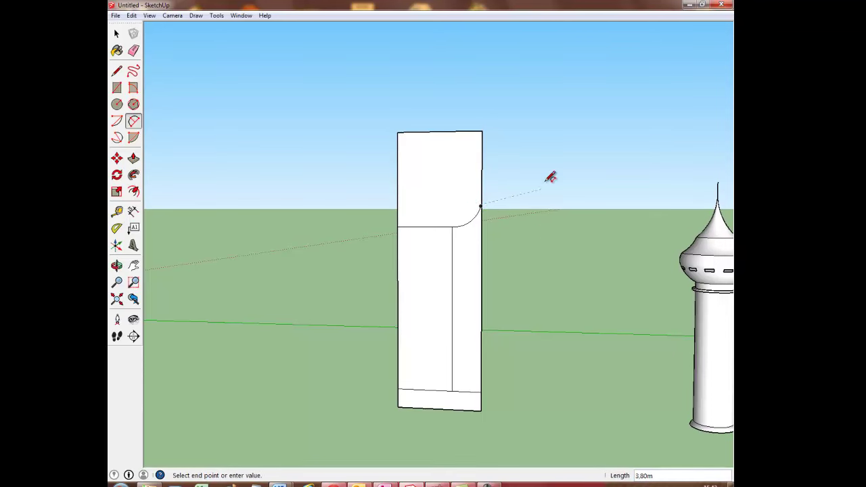
click(538, 161)
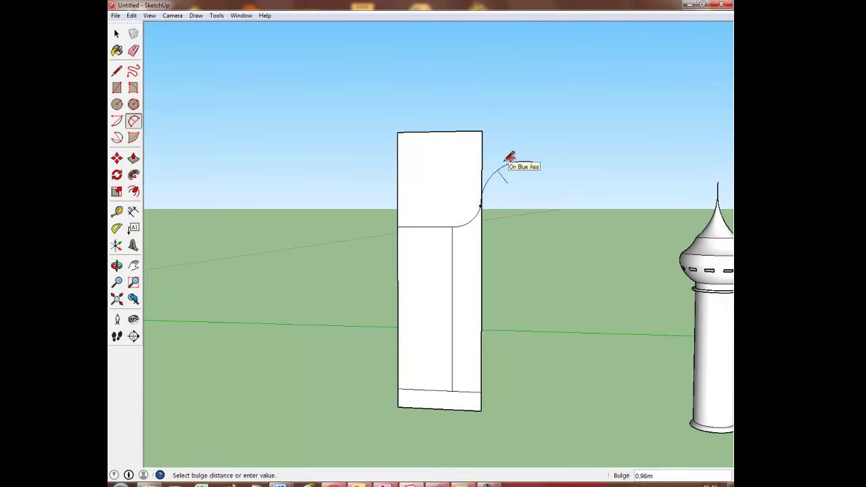
click(509, 156)
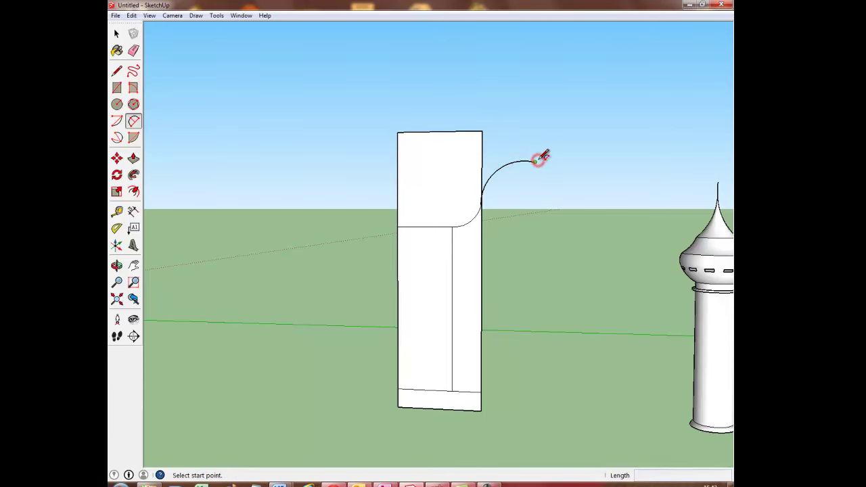
click(536, 161)
click(473, 117)
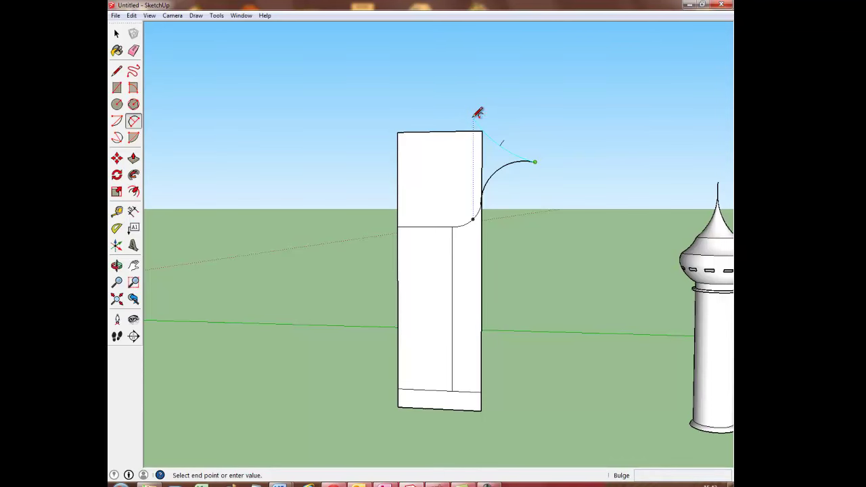
click(475, 116)
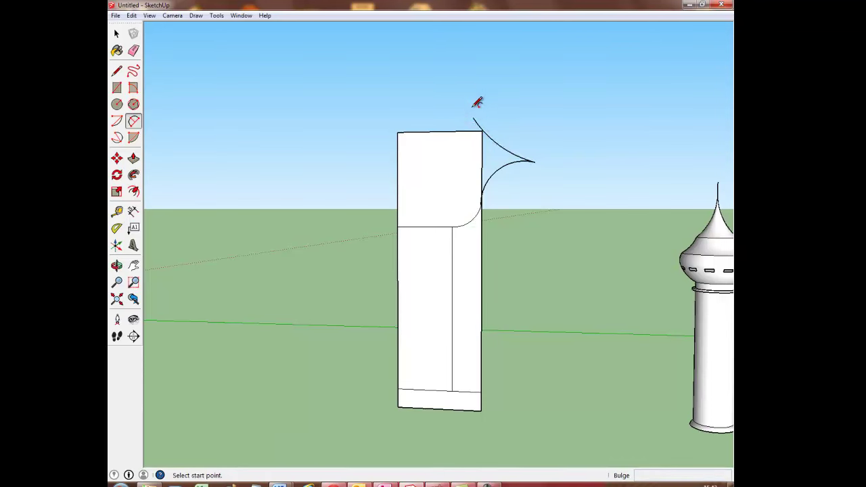
scroll(479, 116, up, 3)
scroll(474, 123, up, 3)
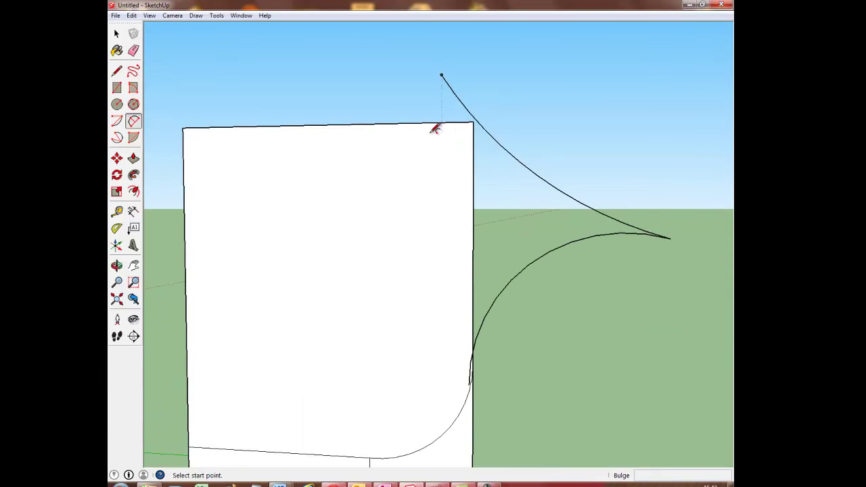
scroll(433, 130, down, 3)
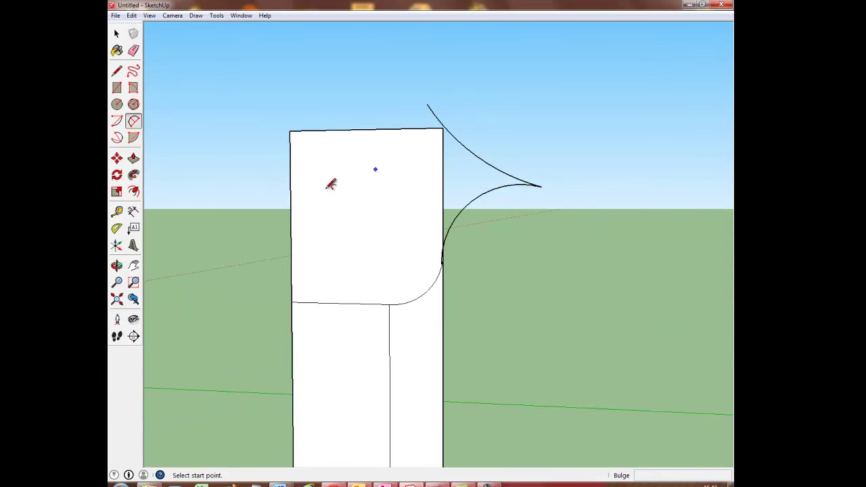
click(117, 265)
mouse_move(456, 196)
mouse_down()
mouse_move(355, 164)
mouse_move(636, 186)
mouse_move(361, 159)
mouse_up()
drag(412, 178, 410, 172)
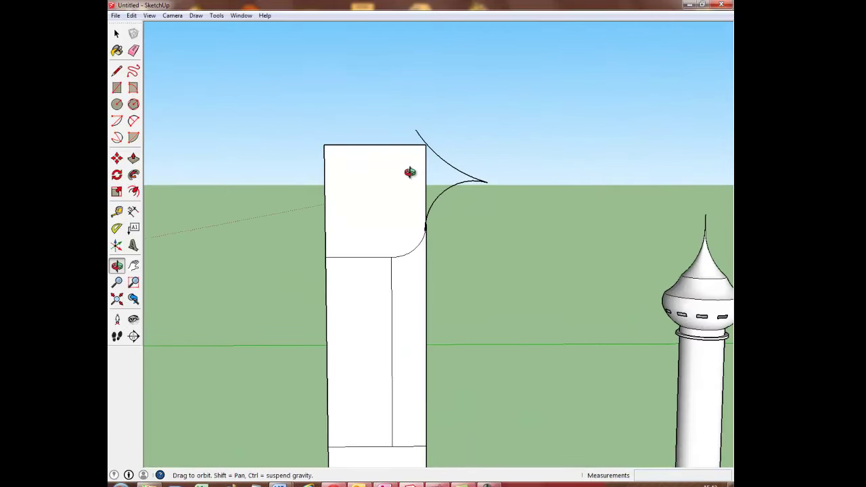
mouse_move(423, 203)
mouse_down()
mouse_move(459, 186)
mouse_move(372, 180)
mouse_move(399, 176)
mouse_move(360, 183)
mouse_move(463, 176)
mouse_move(443, 183)
mouse_move(563, 245)
mouse_move(545, 223)
mouse_move(664, 226)
mouse_move(647, 220)
mouse_up()
mouse_move(474, 203)
mouse_down()
mouse_move(467, 282)
mouse_move(575, 257)
mouse_move(627, 257)
mouse_move(358, 236)
mouse_move(455, 168)
mouse_move(426, 223)
mouse_move(467, 222)
mouse_move(454, 230)
mouse_move(451, 266)
mouse_up()
scroll(554, 241, up, 3)
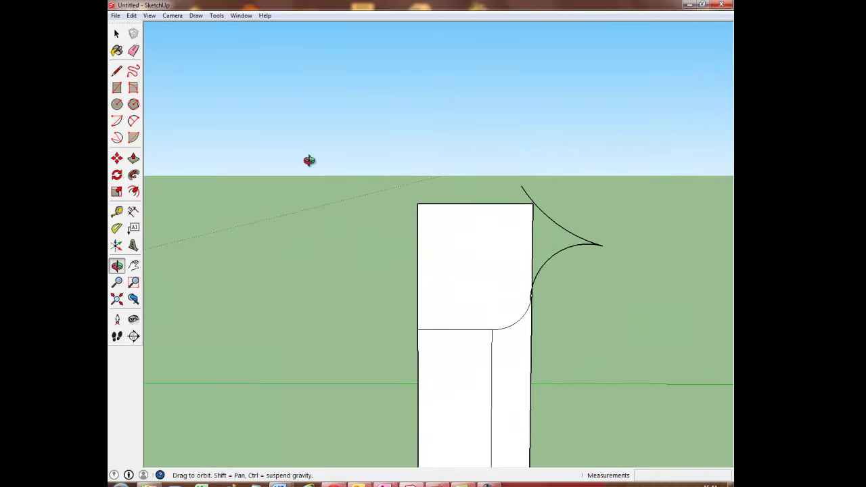
Step: Draw a small hooked curl above the eave and a long arc rising up to the left
click(133, 121)
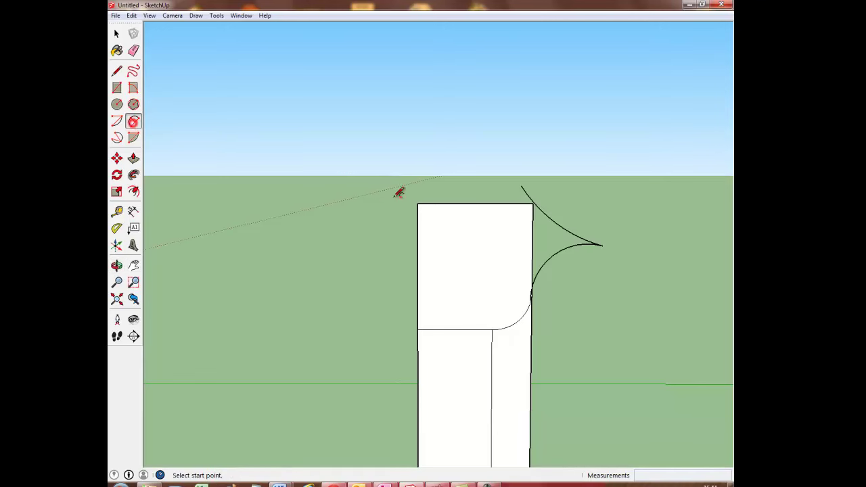
click(522, 186)
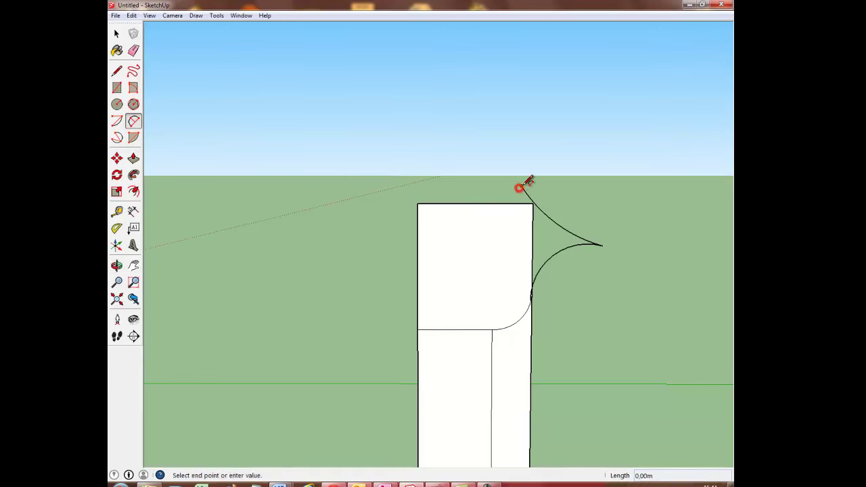
click(547, 163)
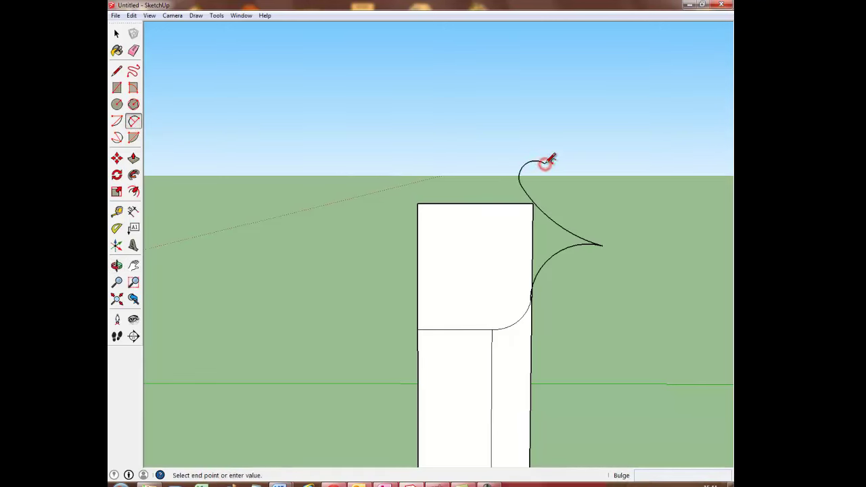
click(546, 163)
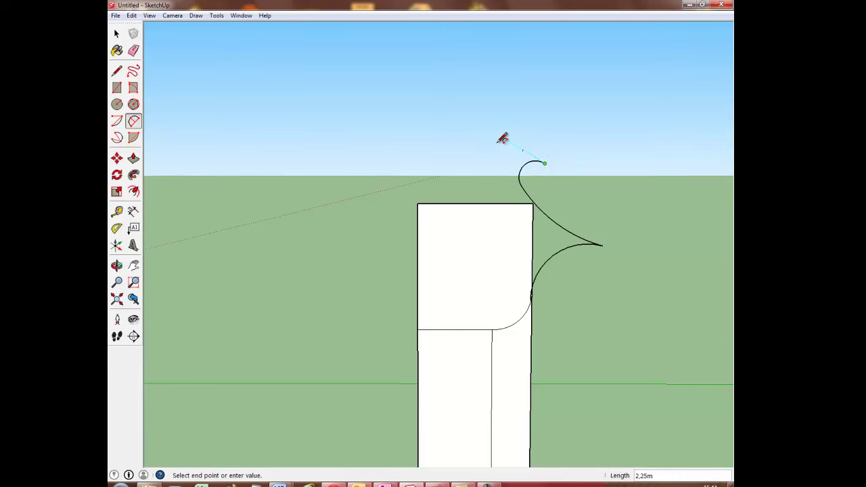
click(426, 94)
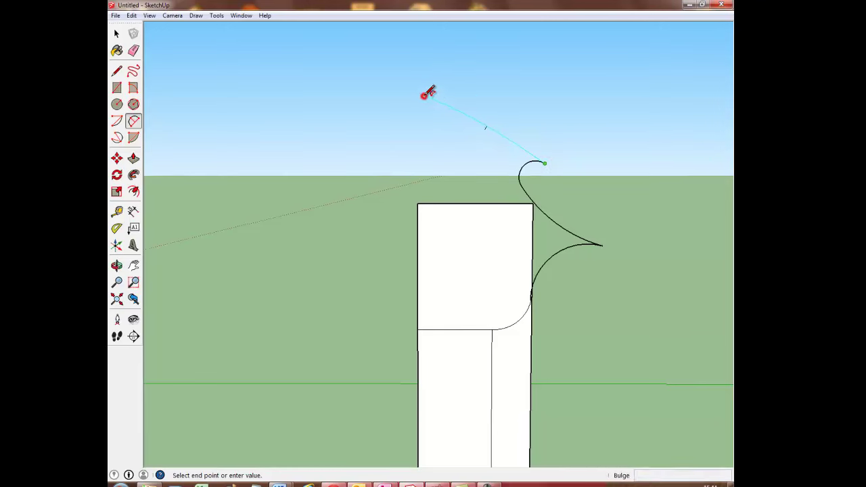
click(426, 94)
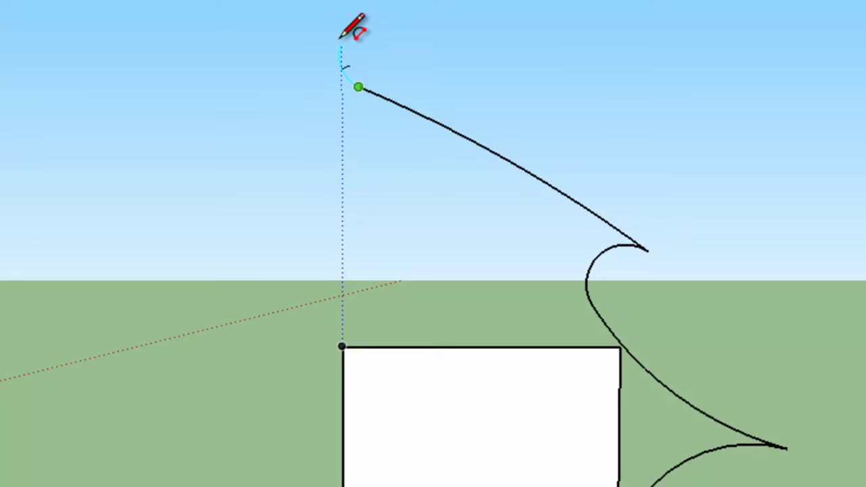
Step: Finish the tier with a short tip arc ending on the vertical centre line
click(340, 29)
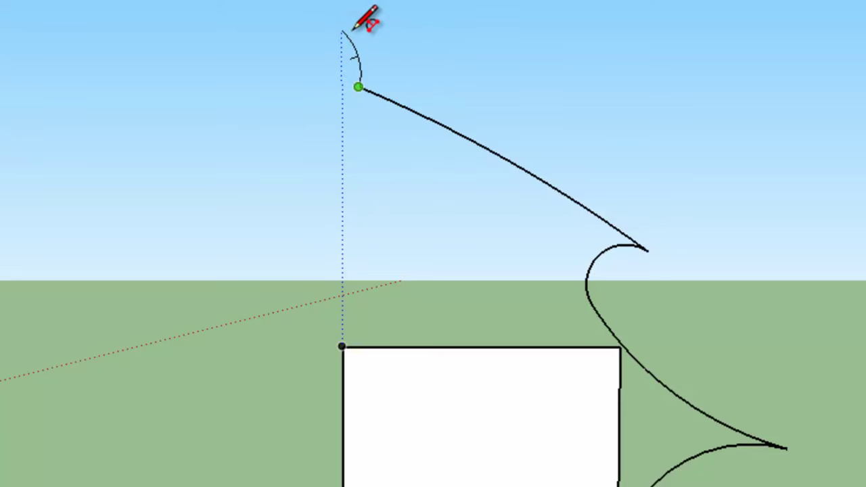
scroll(368, 44, up, 2)
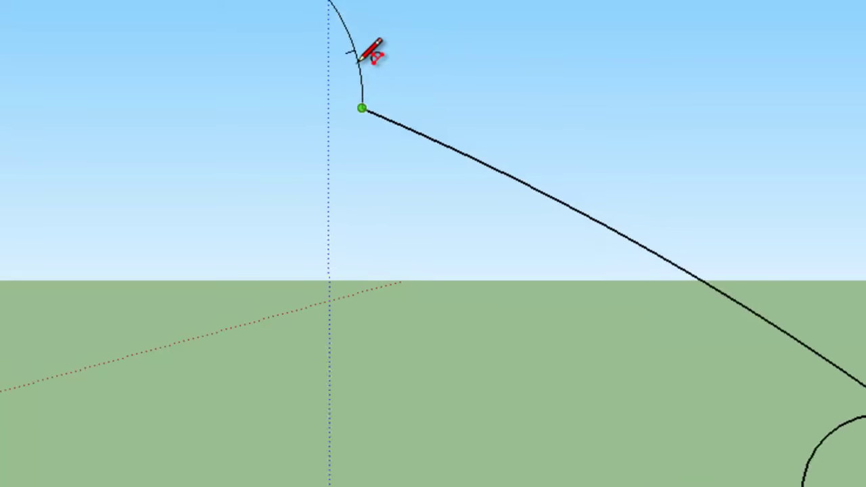
scroll(371, 48, up, 3)
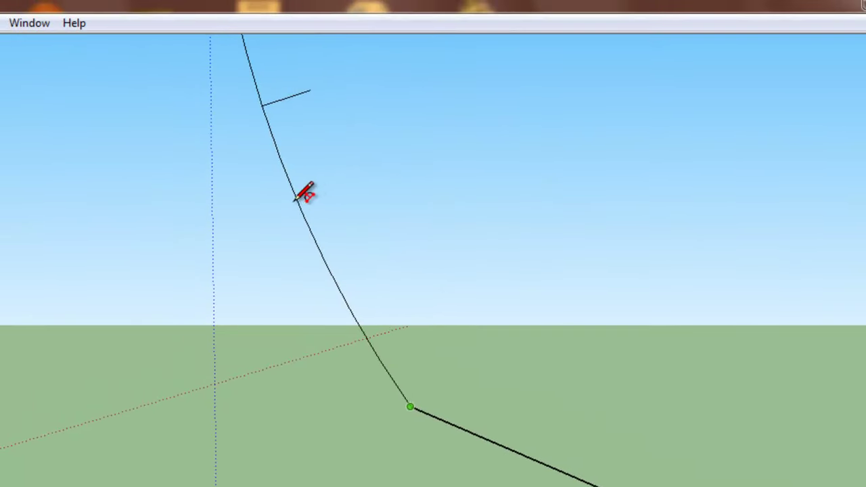
scroll(305, 169, down, 2)
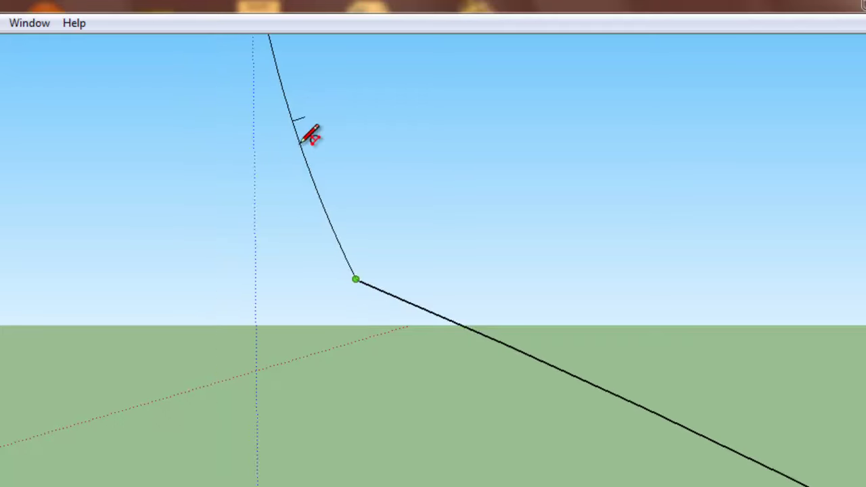
scroll(301, 122, down, 2)
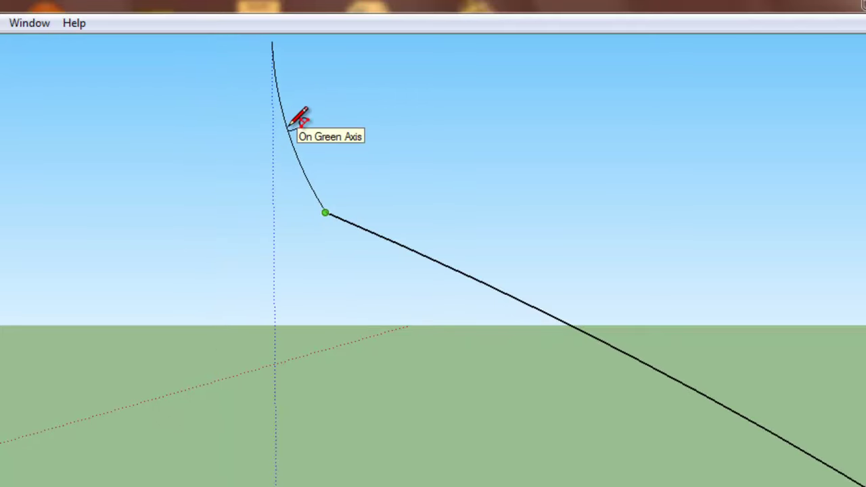
click(287, 126)
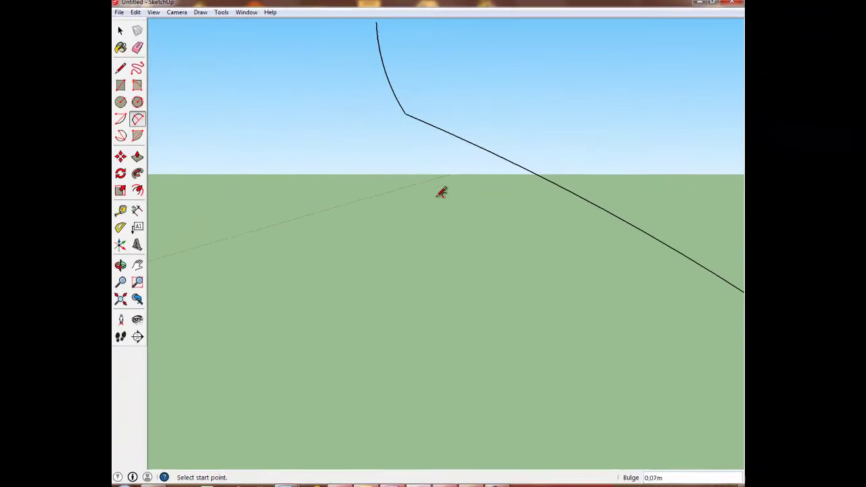
scroll(441, 187, down, 3)
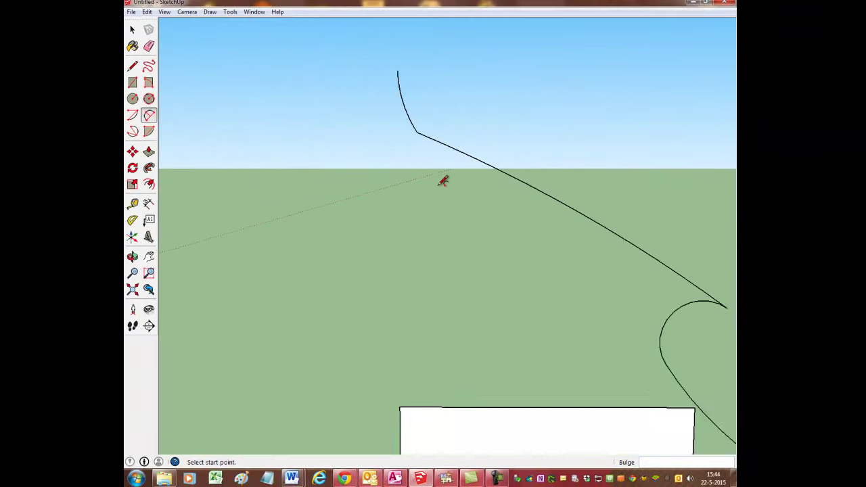
scroll(444, 196, down, 2)
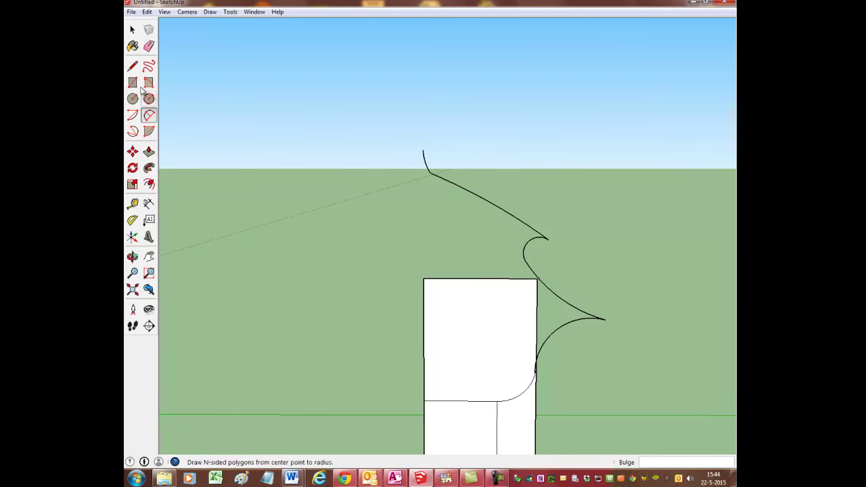
Step: Draw a vertical line from the roof tip down to the panel's top-left corner, closing the profile
click(133, 66)
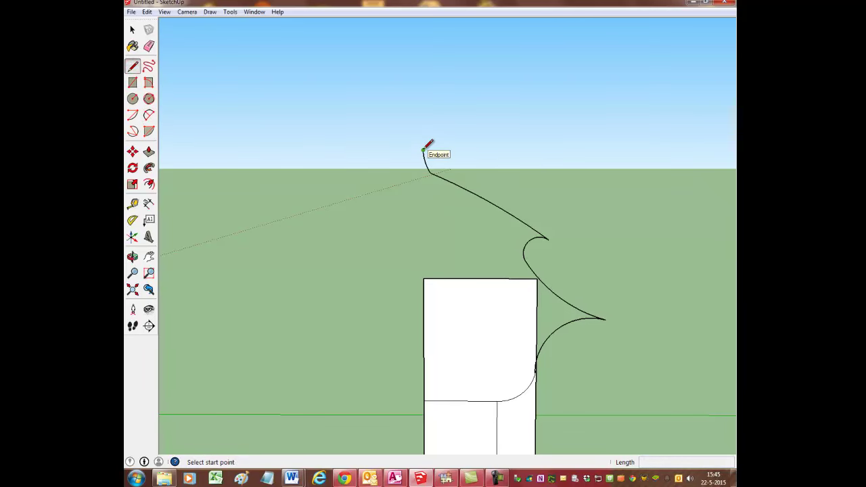
click(424, 149)
click(423, 280)
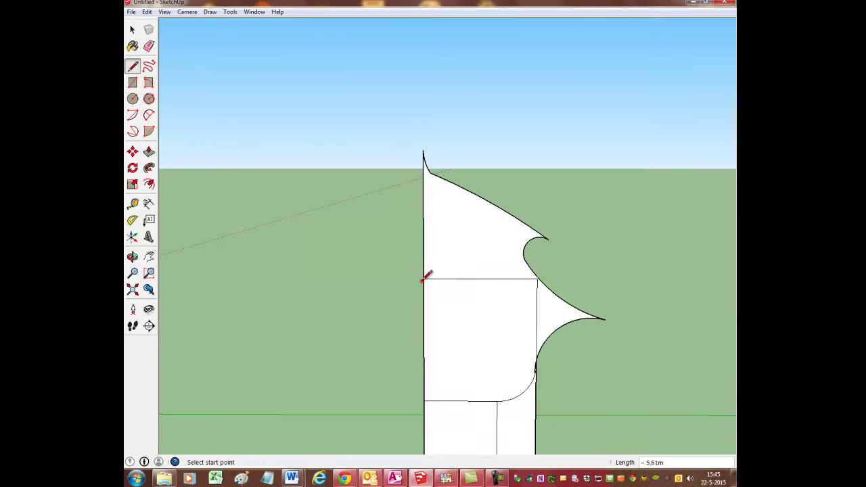
scroll(356, 295, down, 1)
scroll(394, 423, down, 1)
scroll(412, 441, down, 1)
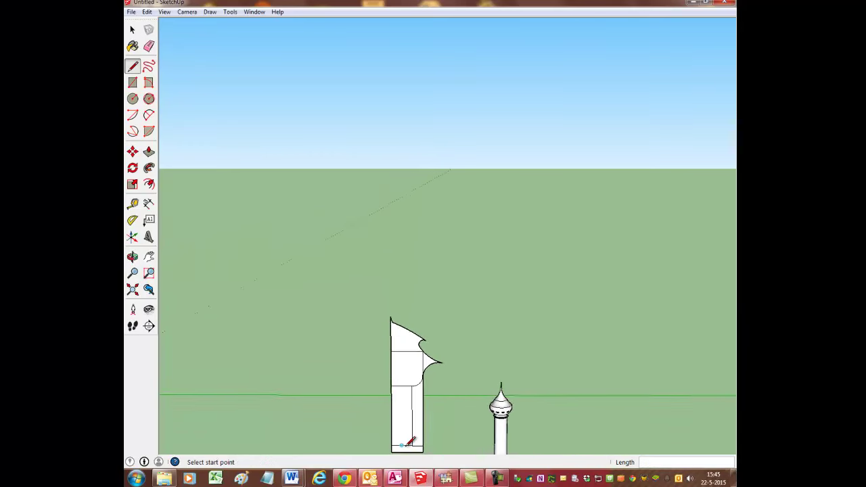
scroll(416, 434, down, 1)
scroll(419, 425, up, 3)
scroll(425, 425, down, 2)
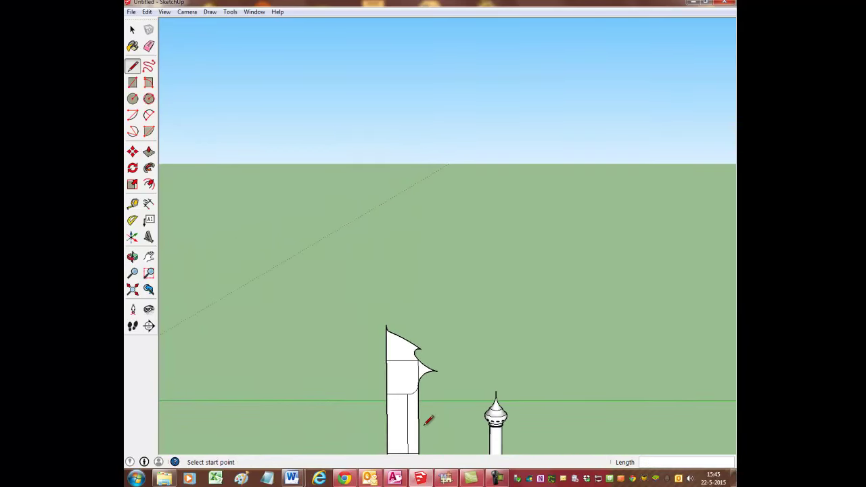
scroll(406, 223, down, 2)
scroll(400, 324, up, 1)
scroll(406, 314, up, 1)
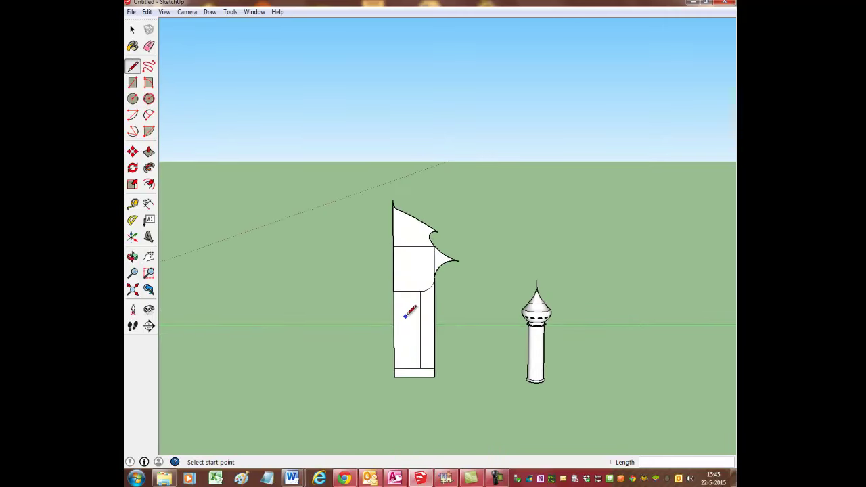
scroll(412, 304, up, 2)
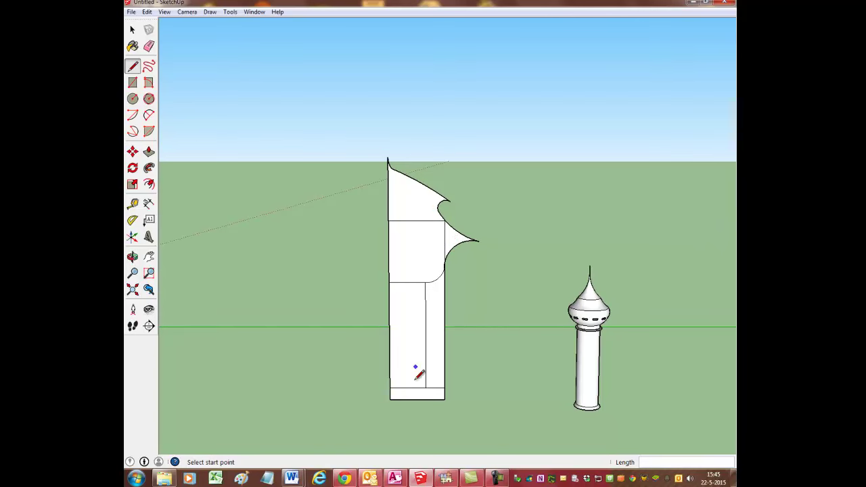
scroll(433, 378, up, 1)
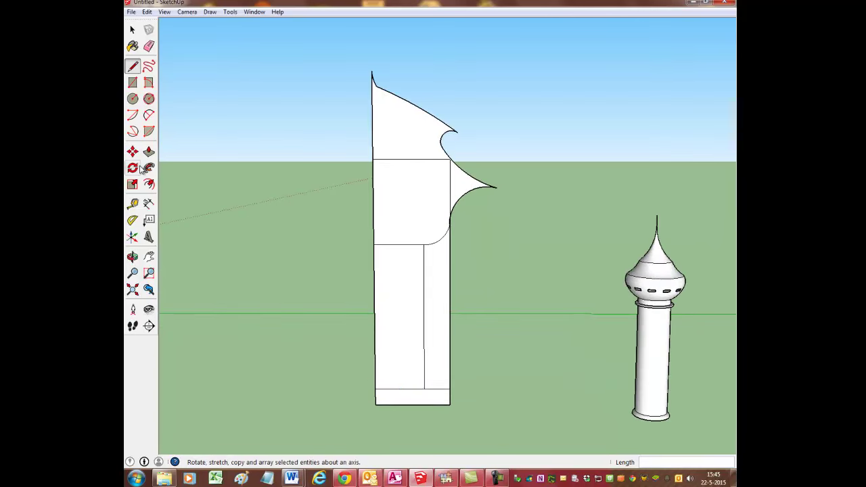
Step: Round the base strip's right end with an arc from its upper-right to bottom-right corner
click(149, 115)
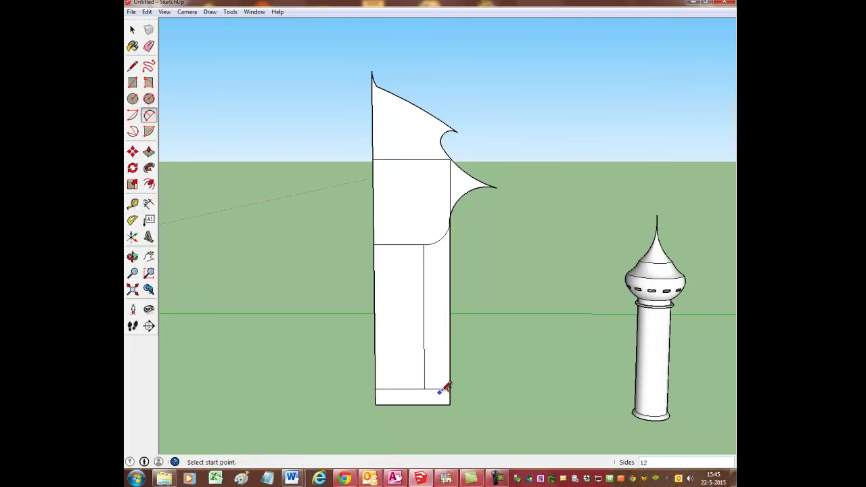
click(443, 389)
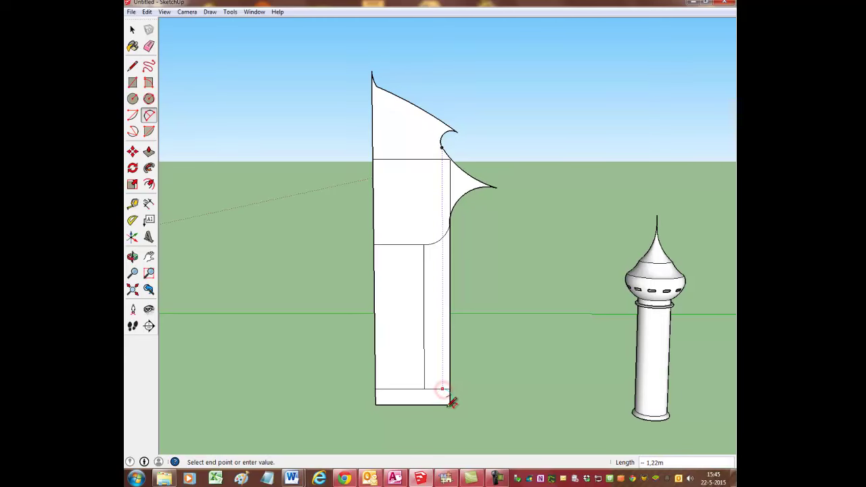
scroll(452, 401, up, 3)
scroll(458, 399, up, 3)
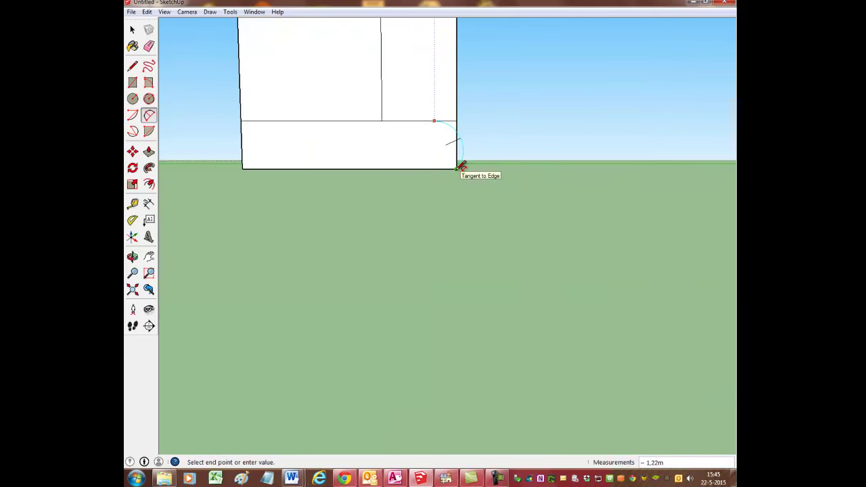
click(456, 168)
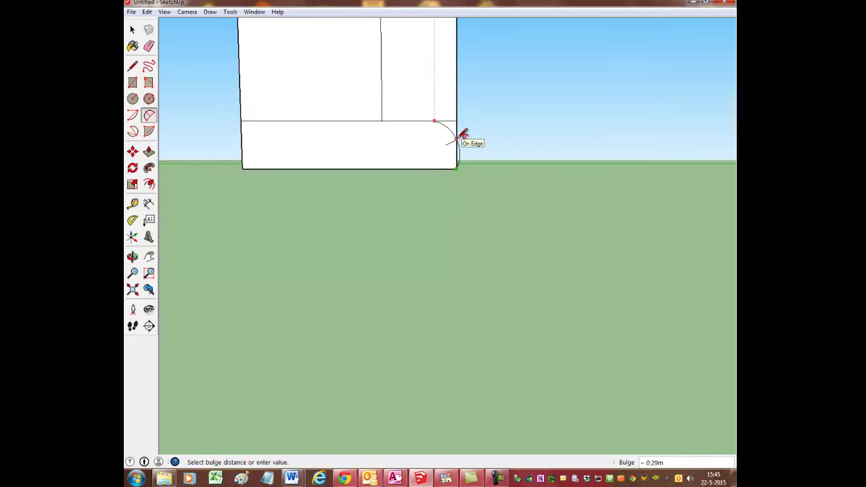
click(452, 130)
scroll(445, 124, down, 2)
scroll(437, 75, down, 2)
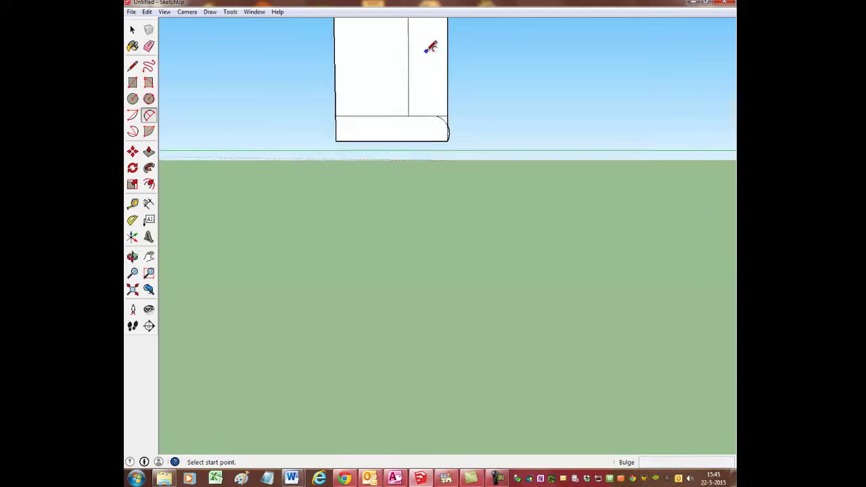
scroll(433, 102, down, 3)
middle_drag(437, 182, 435, 212)
scroll(433, 102, up, 2)
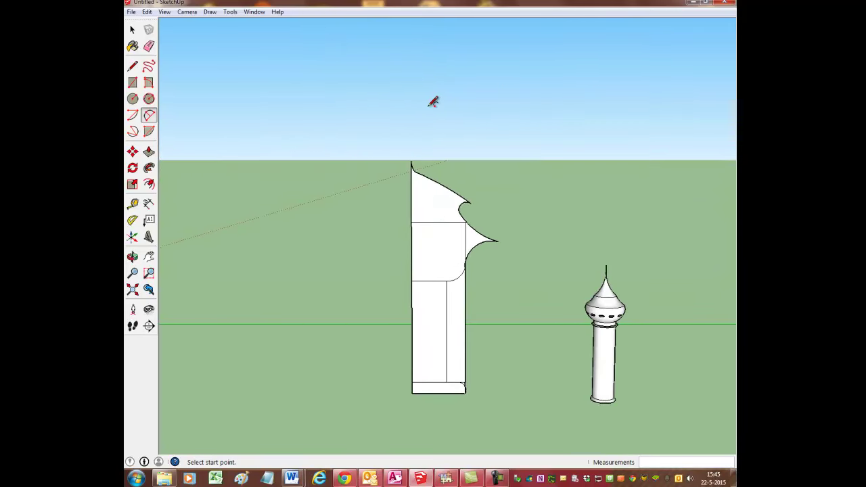
scroll(456, 287, down, 1)
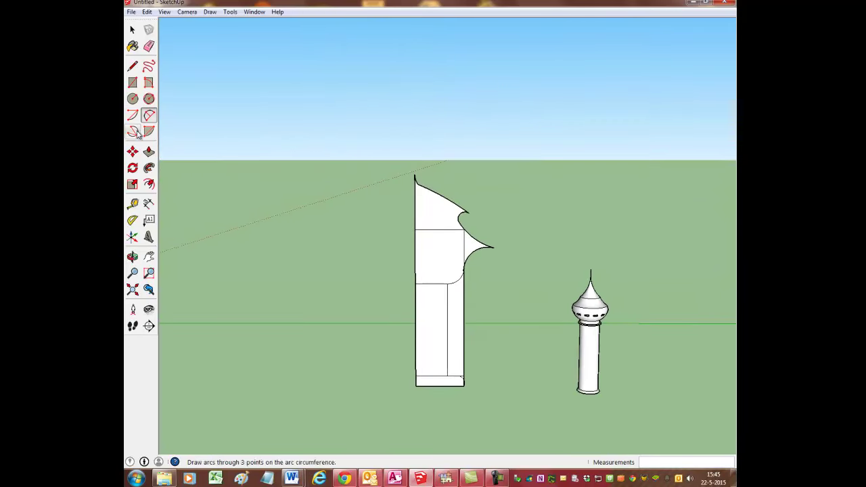
Step: Draw a small 0.78 m square on the profile's right edge, partway up the shaft
click(132, 82)
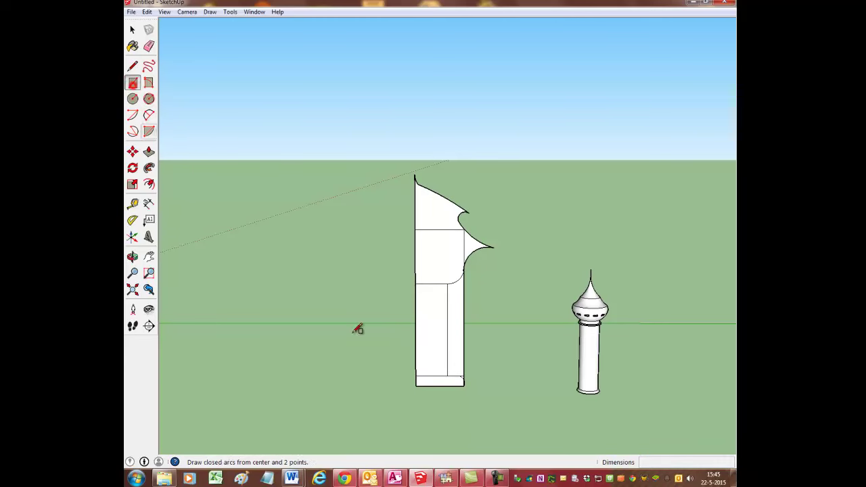
click(448, 306)
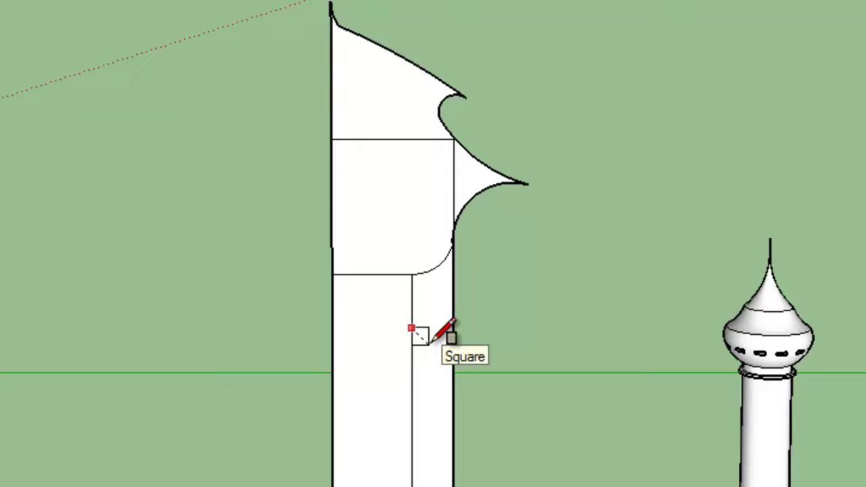
click(429, 343)
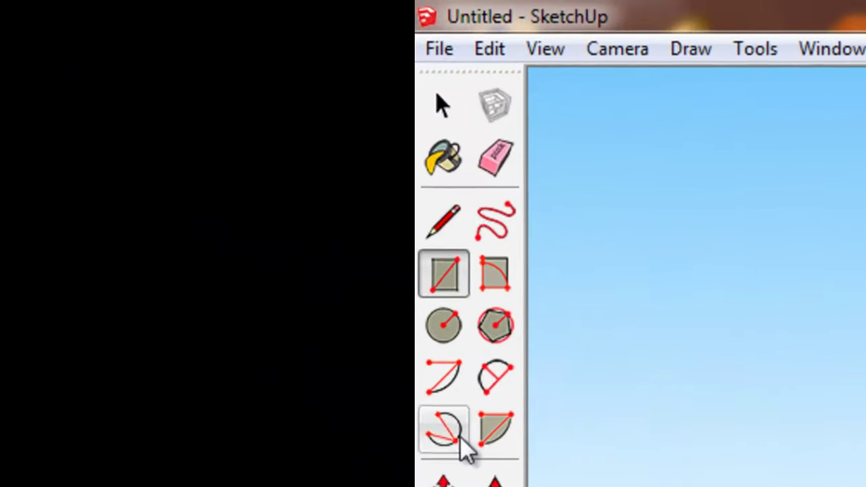
Step: Erase the stray line across the notch and the leftover vertical line inside the curve
click(449, 161)
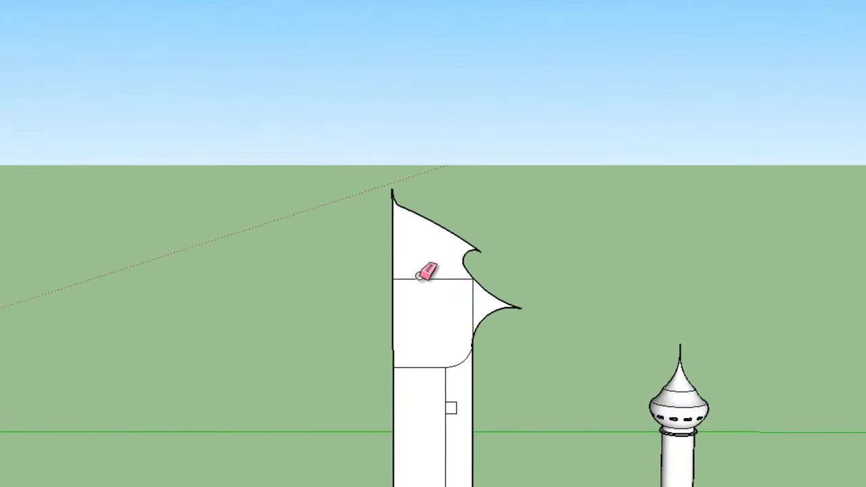
click(416, 278)
drag(483, 296, 475, 299)
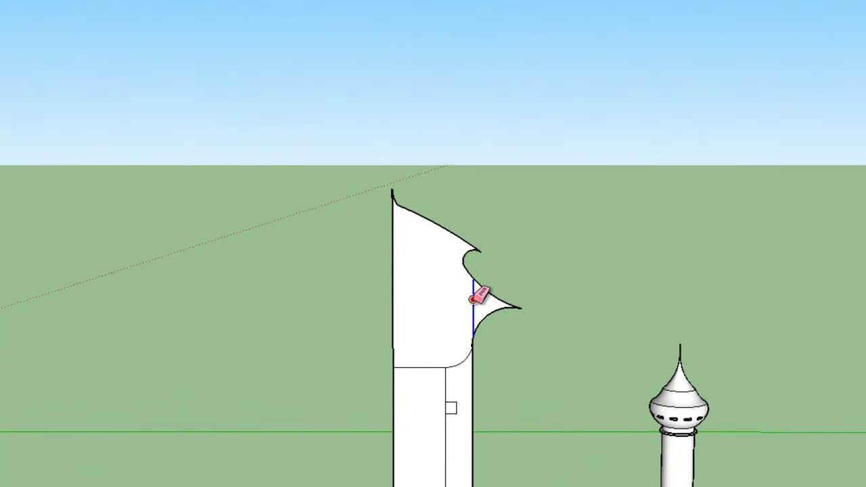
scroll(465, 323, up, 2)
scroll(503, 416, up, 3)
scroll(458, 305, up, 3)
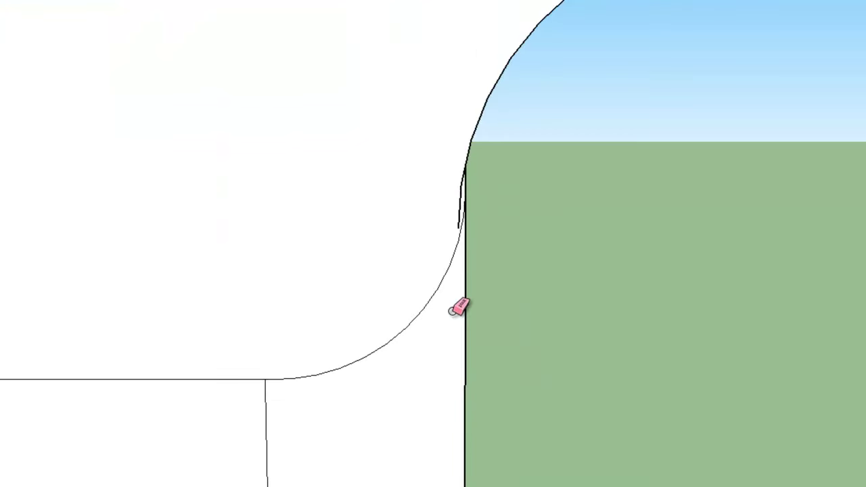
scroll(456, 161, up, 1)
scroll(420, 149, up, 1)
scroll(419, 149, down, 2)
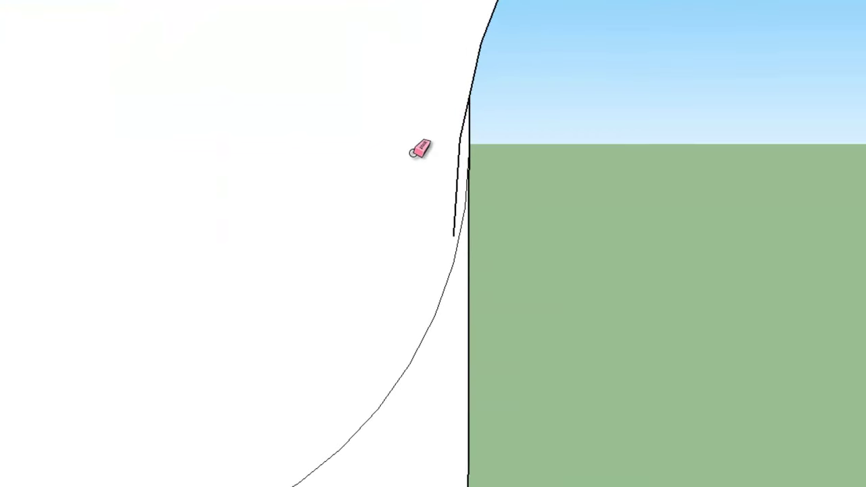
scroll(365, 153, down, 1)
scroll(343, 148, down, 1)
scroll(372, 140, up, 2)
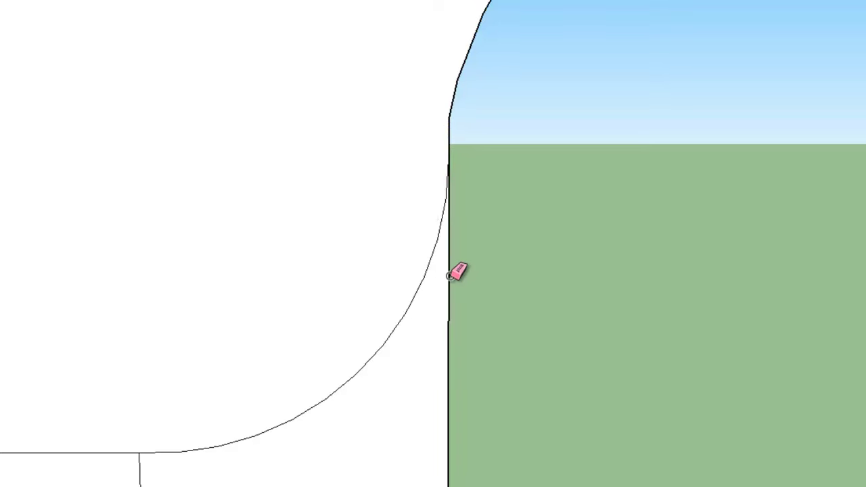
scroll(452, 283, down, 3)
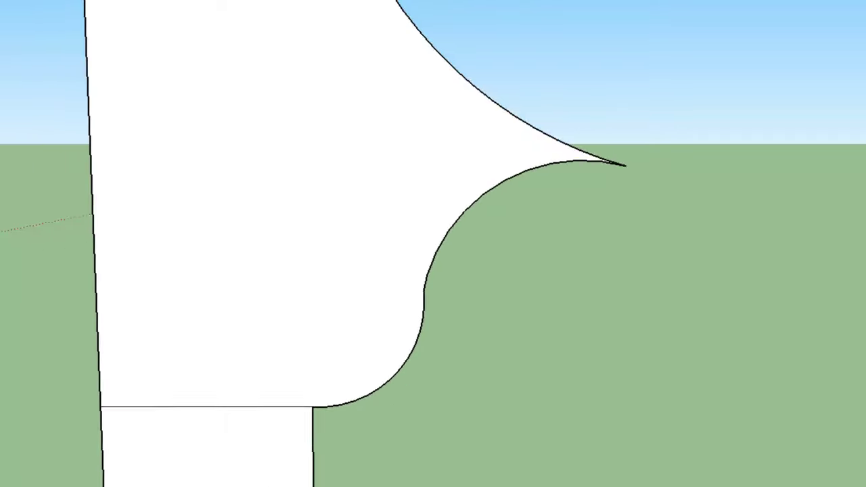
scroll(433, 277, down, 3)
scroll(387, 277, down, 2)
scroll(420, 132, down, 2)
scroll(419, 132, down, 2)
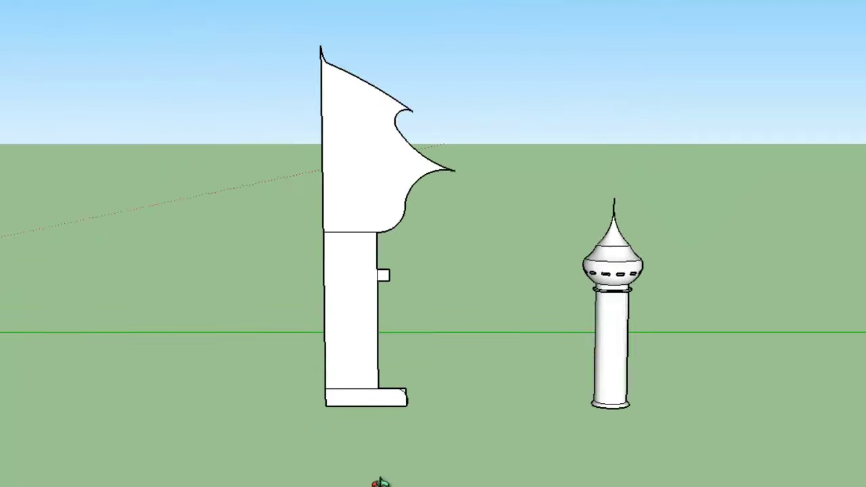
scroll(368, 473, up, 3)
scroll(433, 236, up, 2)
scroll(471, 316, up, 1)
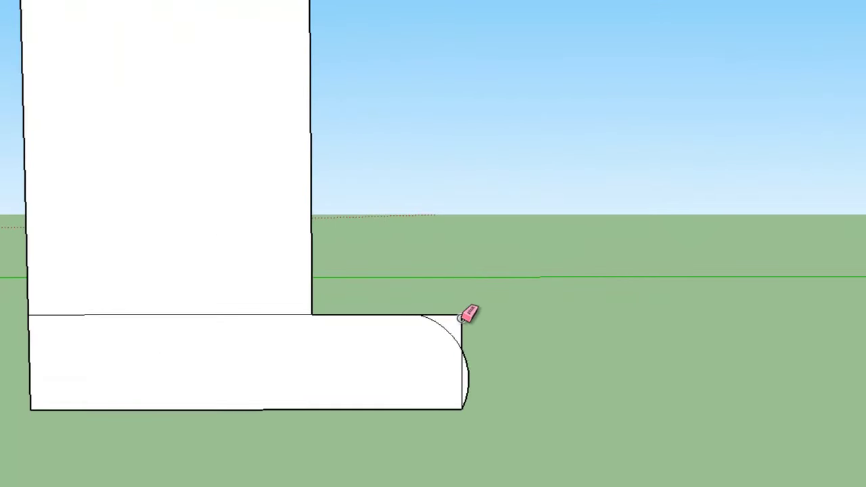
Step: Erase the lines at the rounded base end, the arc stub, the base joint and the square tab
click(462, 385)
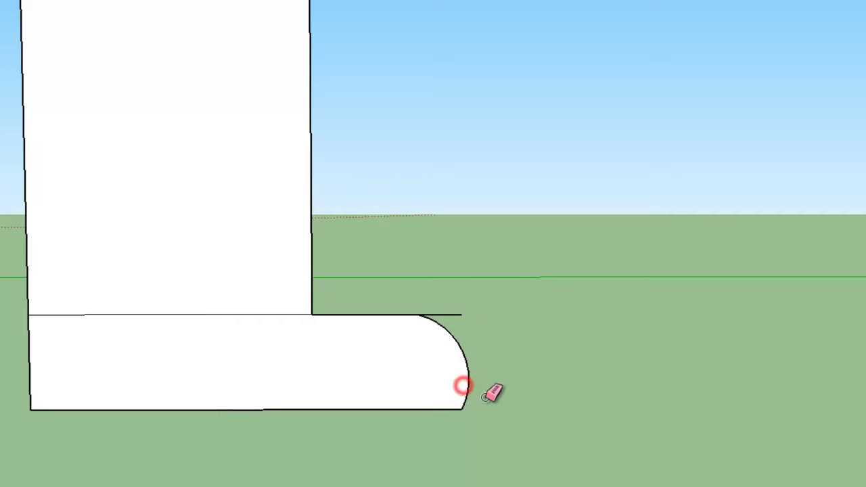
click(446, 313)
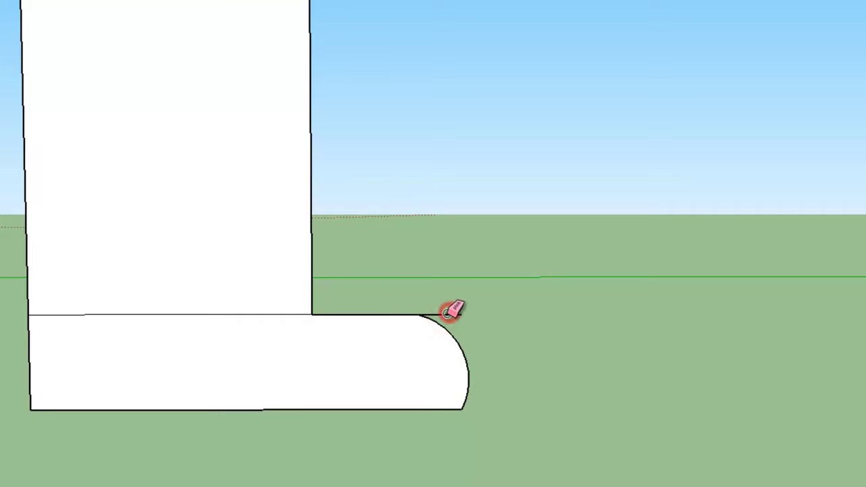
click(281, 312)
scroll(271, 309, down, 2)
scroll(280, 230, down, 3)
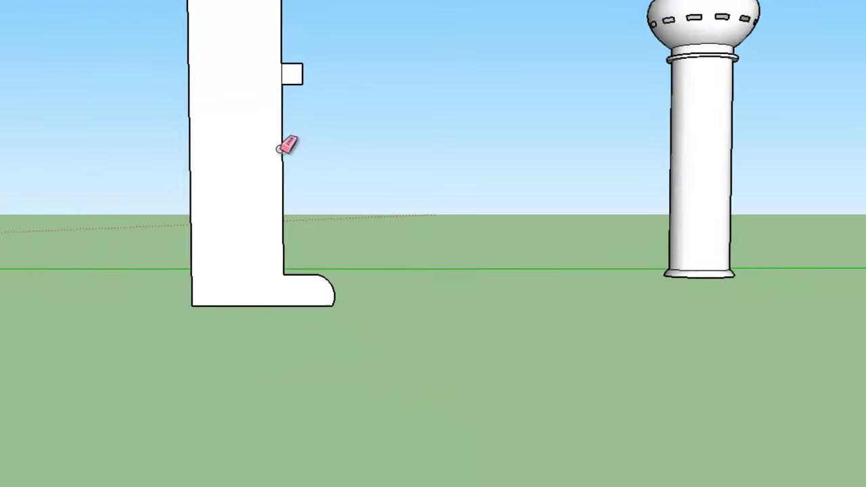
scroll(281, 148, down, 1)
click(282, 79)
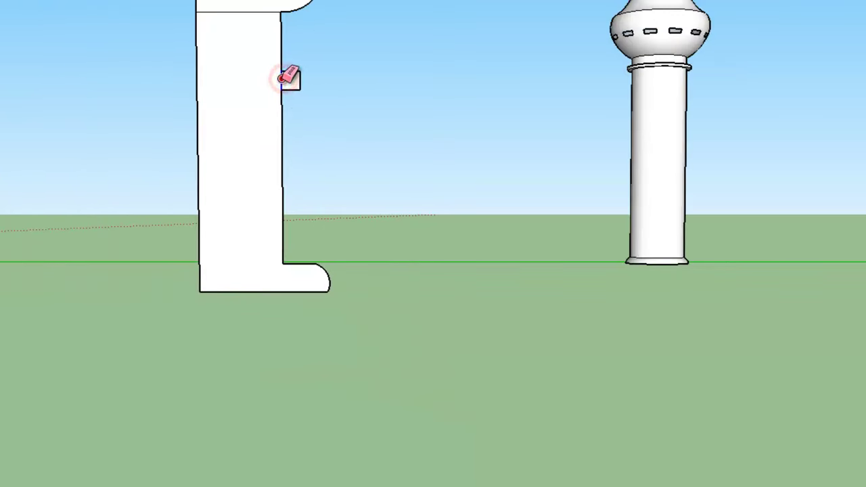
scroll(284, 88, down, 2)
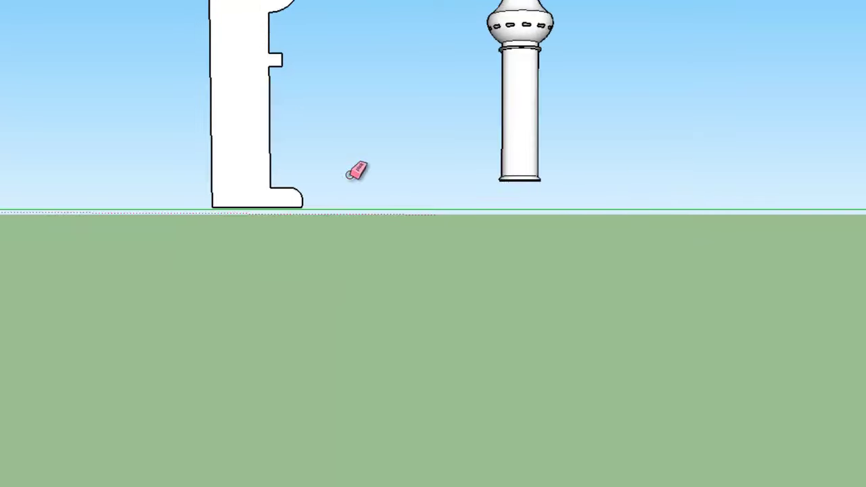
scroll(359, 223, down, 3)
scroll(300, 81, up, 2)
scroll(319, 194, up, 3)
scroll(324, 192, up, 1)
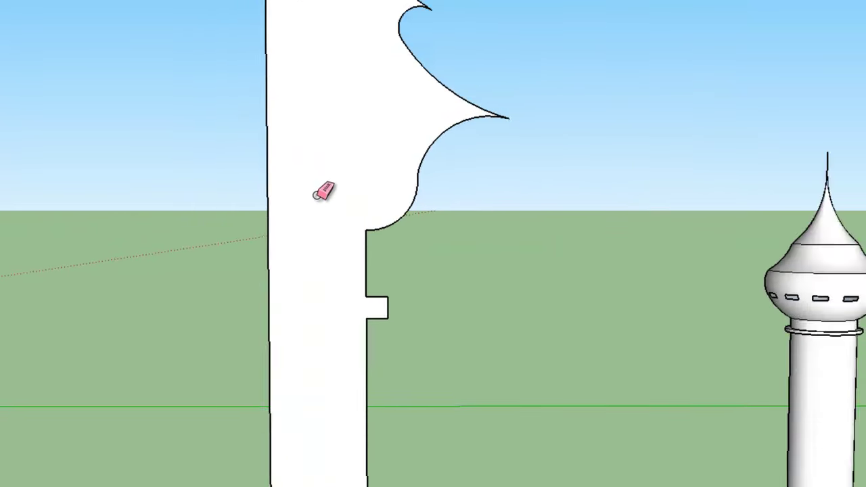
scroll(324, 192, down, 3)
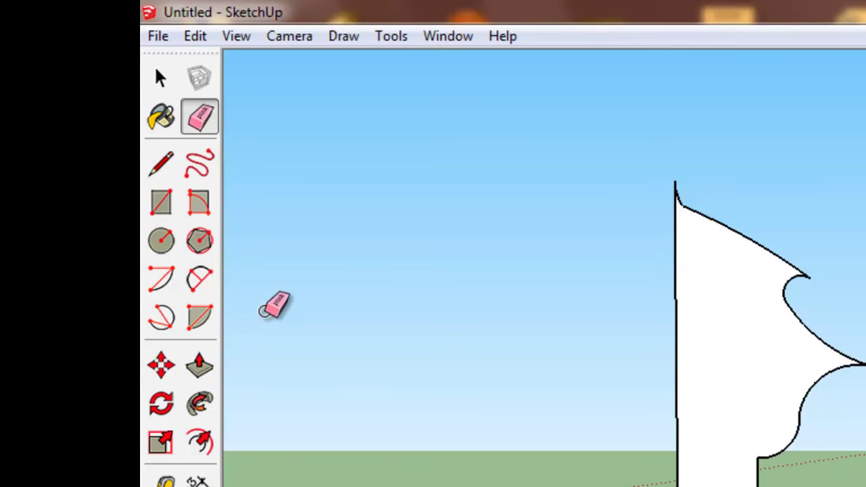
Step: Cancel a circle started at the profile's corner and orbit to look down from above
click(165, 243)
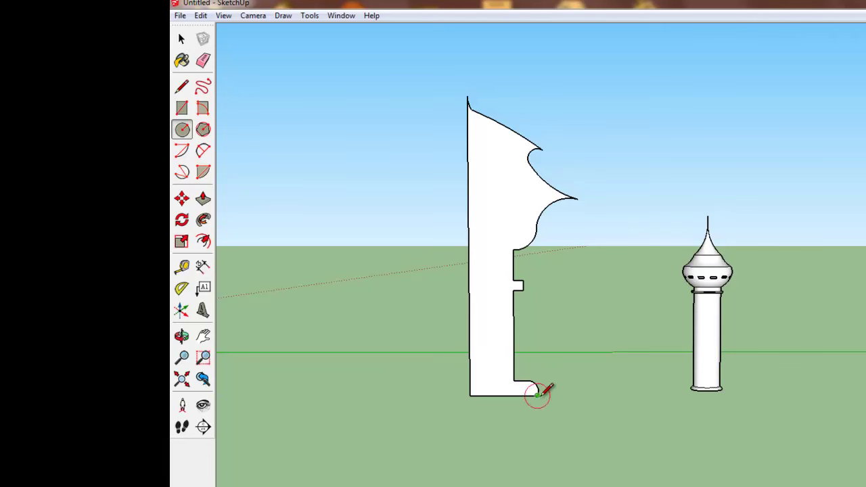
click(470, 395)
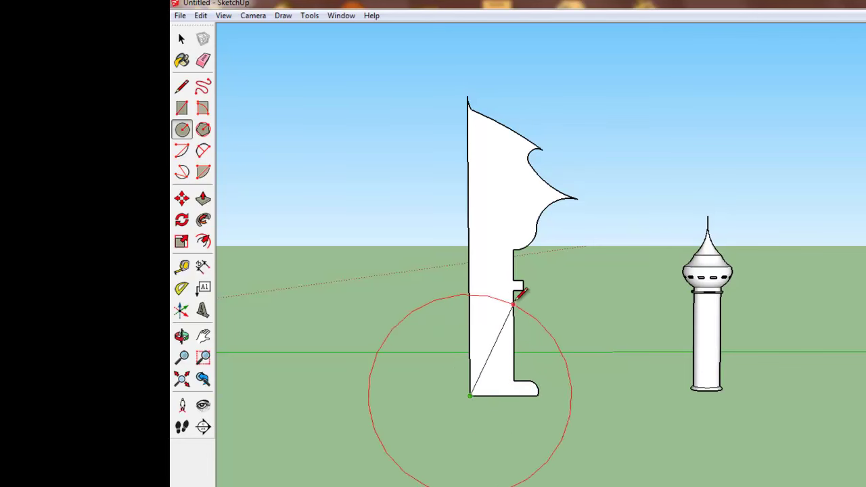
key(Escape)
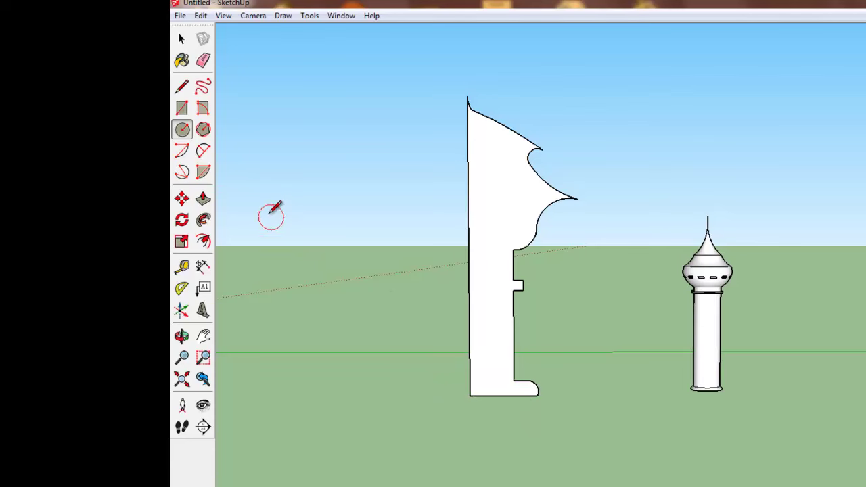
click(181, 337)
drag(485, 413, 346, 389)
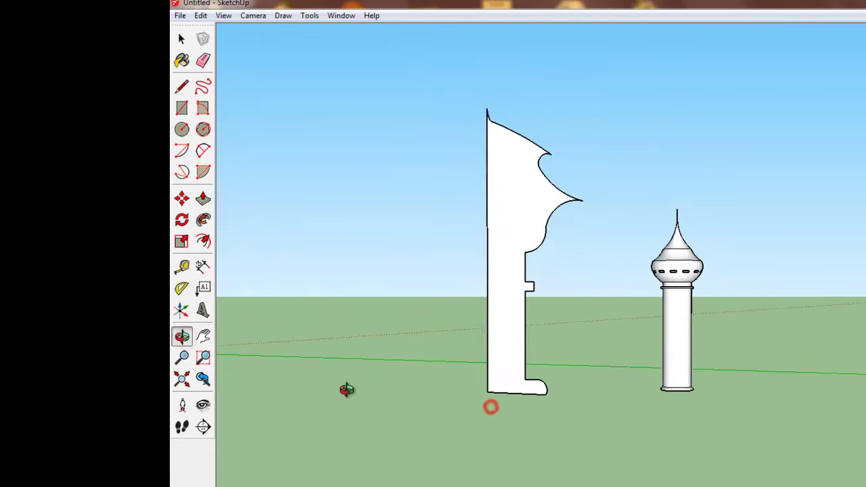
drag(440, 384, 416, 437)
drag(345, 315, 337, 387)
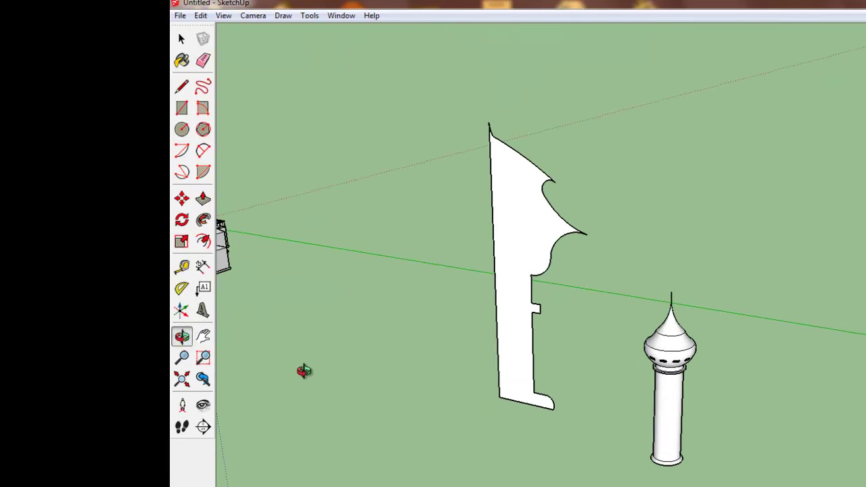
Step: Switch from the Rotate tool to the Circle tool
click(182, 222)
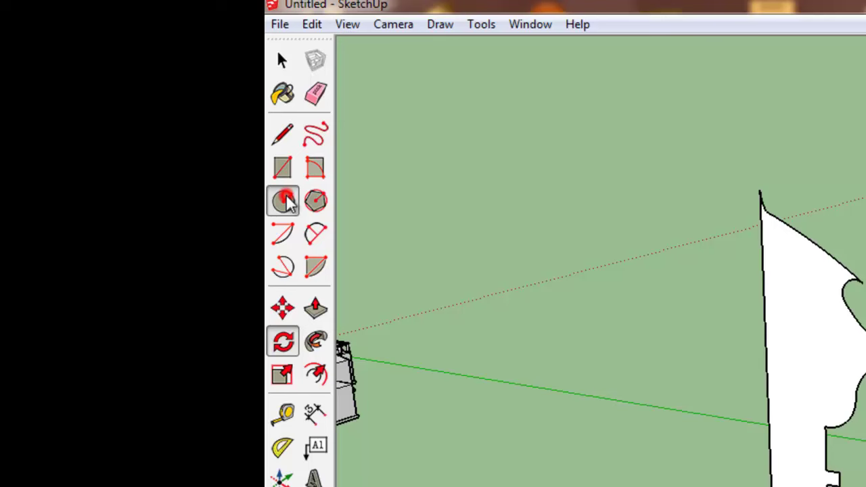
click(283, 200)
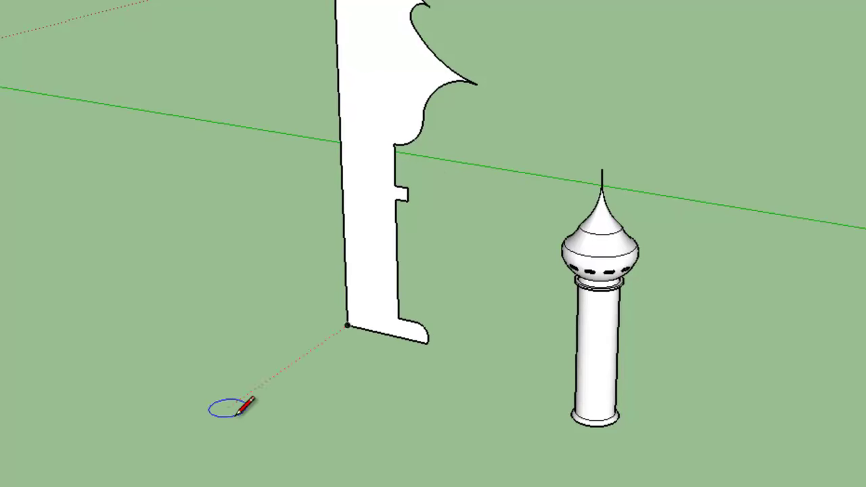
Step: Draw a ground circle centred at the panel's inner bottom corner, reaching its outer bottom corner
click(346, 326)
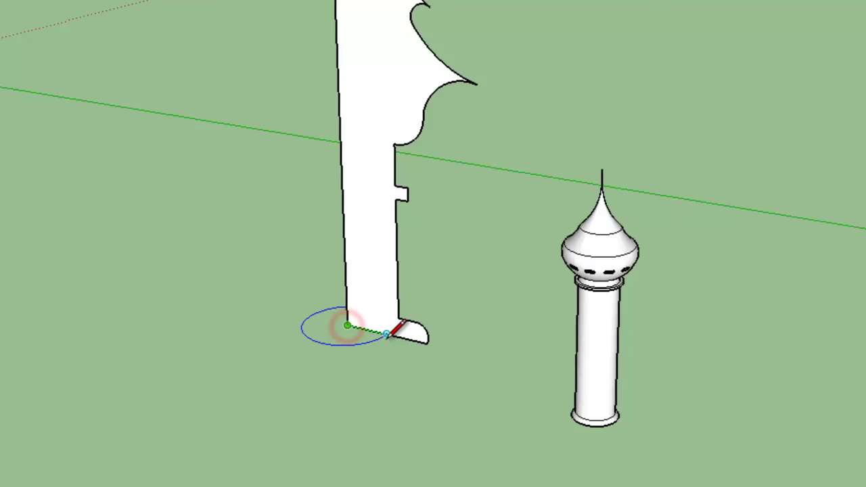
click(428, 343)
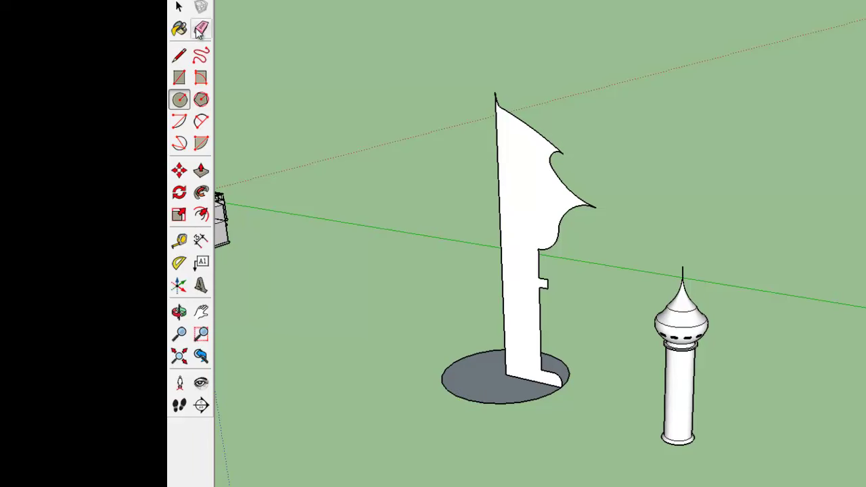
click(175, 6)
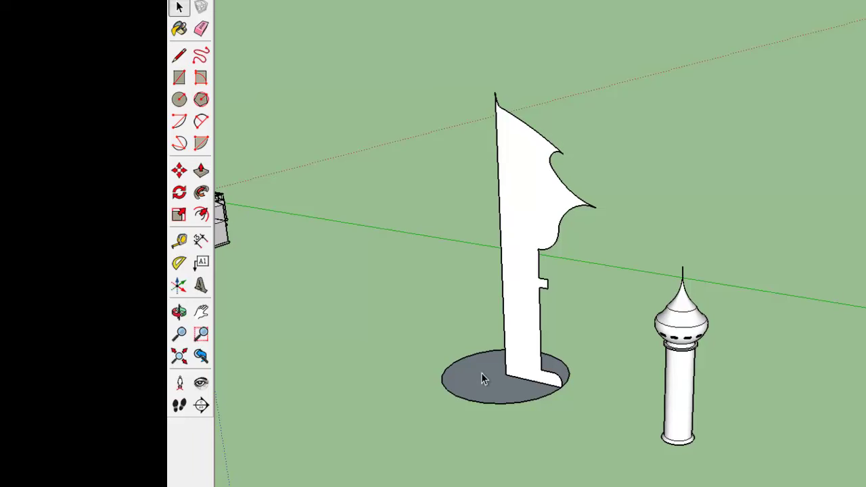
Step: Delete the ground circle's face and select its outline as the sweep path
scroll(481, 376, up, 2)
scroll(484, 380, up, 3)
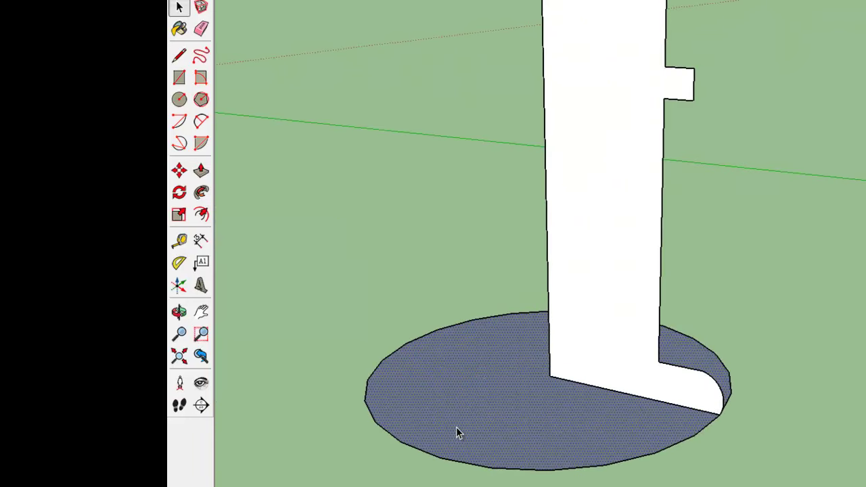
key(Delete)
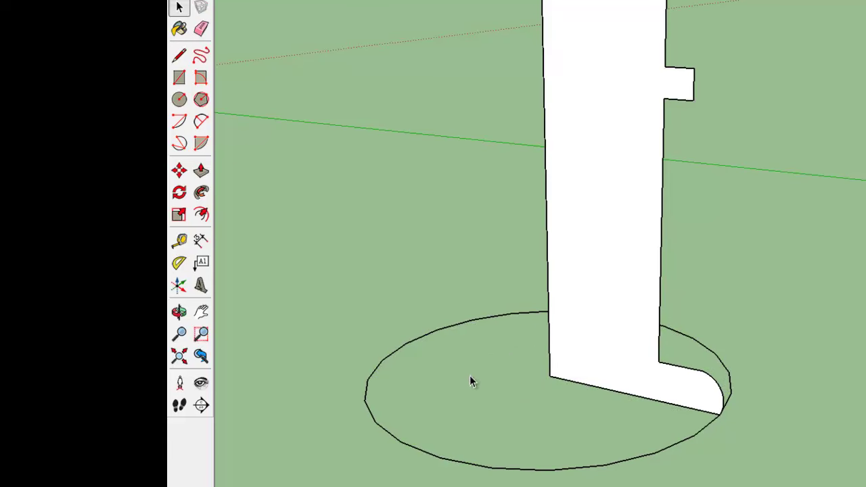
click(388, 359)
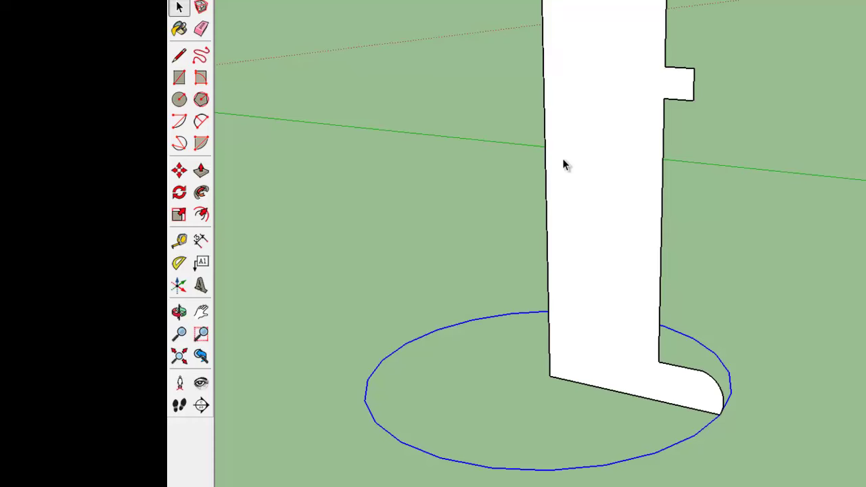
scroll(485, 259, down, 3)
scroll(484, 258, down, 1)
scroll(458, 196, down, 2)
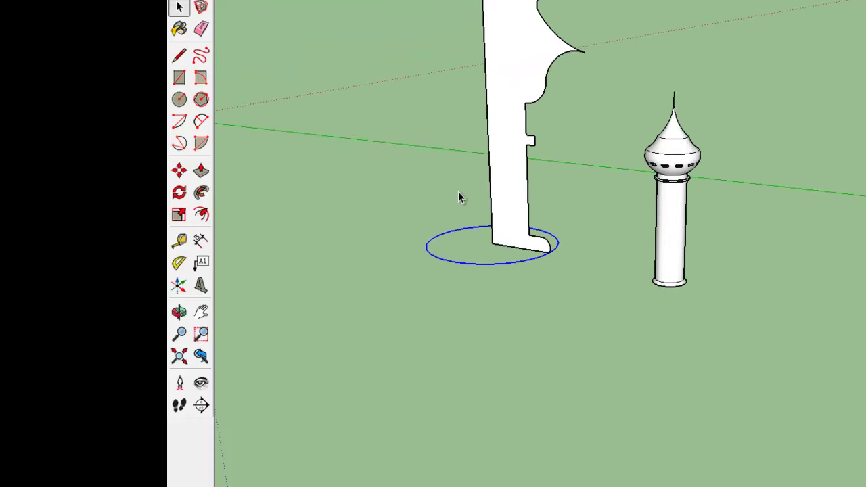
scroll(458, 196, down, 1)
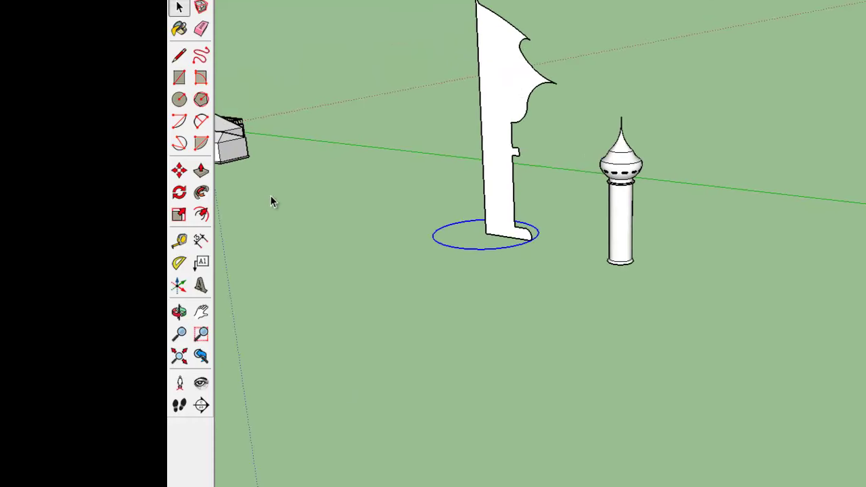
click(209, 194)
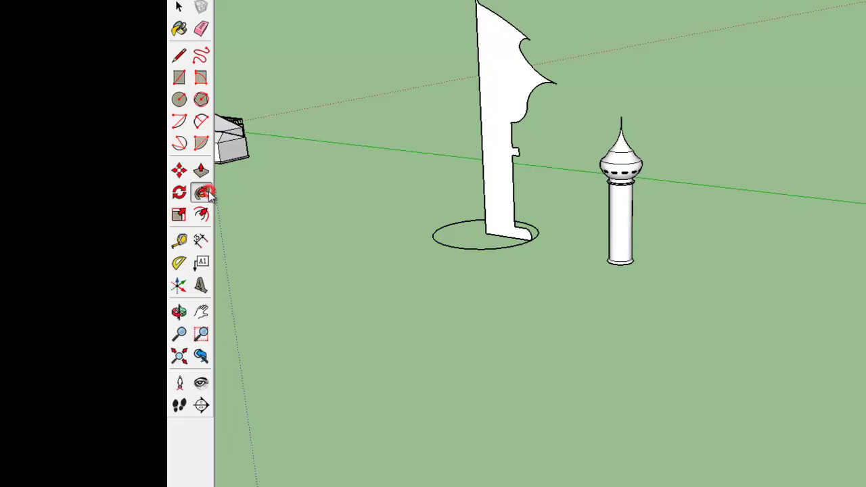
click(504, 187)
scroll(452, 66, up, 2)
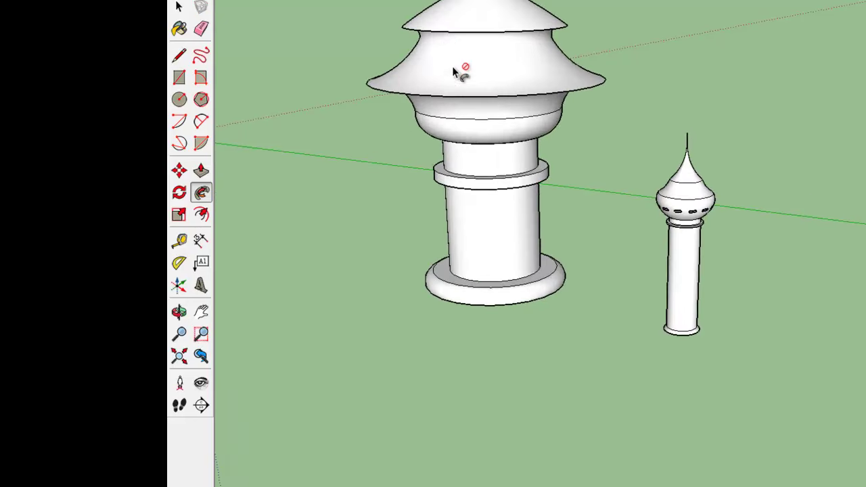
scroll(441, 165, up, 1)
scroll(464, 96, down, 2)
scroll(454, 59, down, 2)
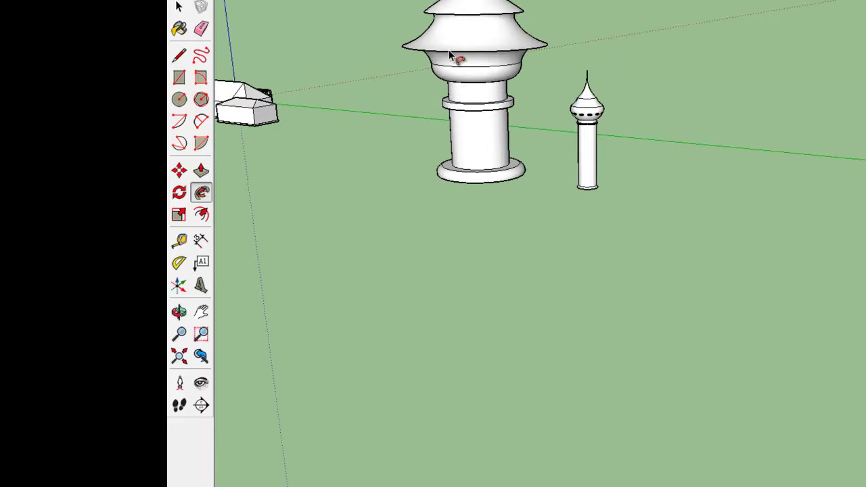
scroll(439, 12, up, 2)
scroll(453, 6, up, 2)
scroll(467, 41, up, 2)
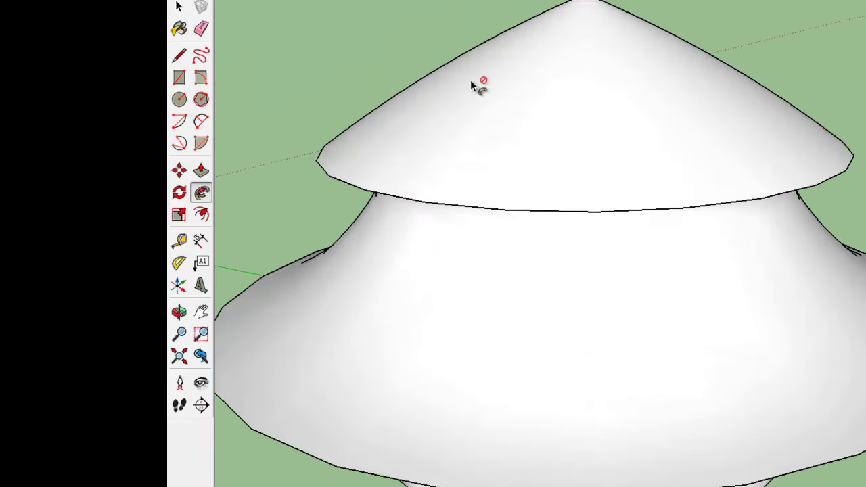
scroll(474, 123, down, 1)
scroll(474, 127, down, 2)
scroll(493, 207, down, 2)
scroll(455, 276, down, 2)
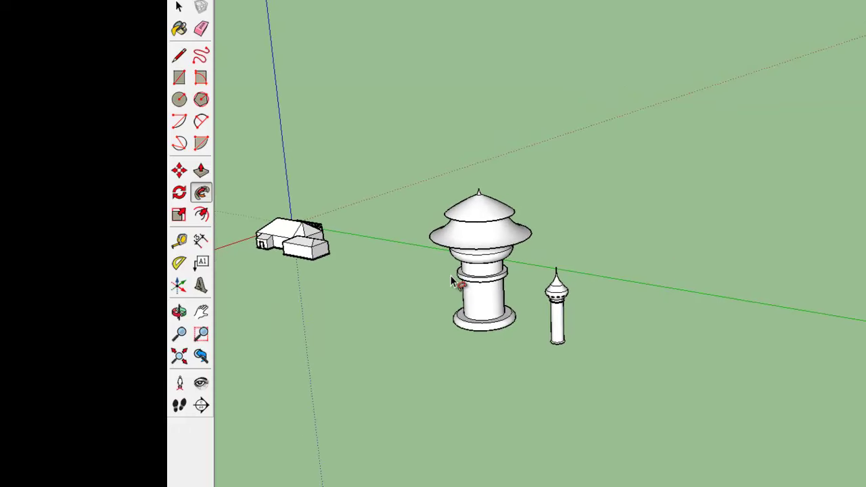
Step: Undo the previous sweep to restore the flat panel profile
key(ctrl+z)
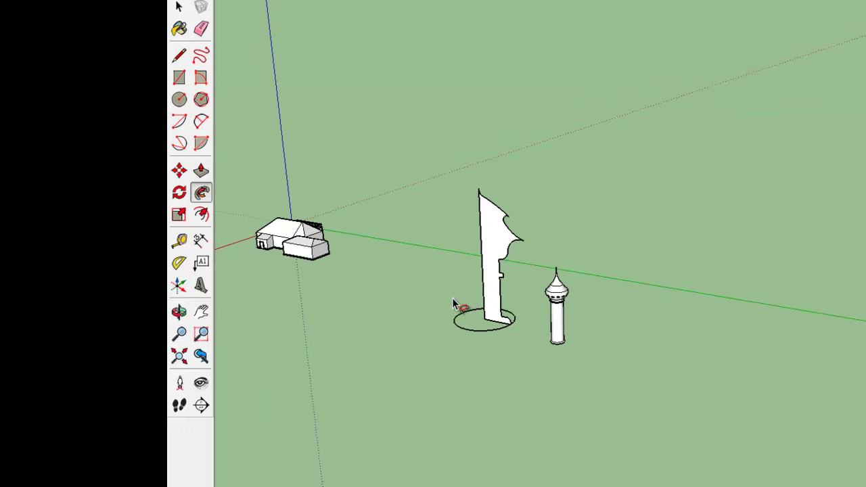
scroll(484, 325, up, 2)
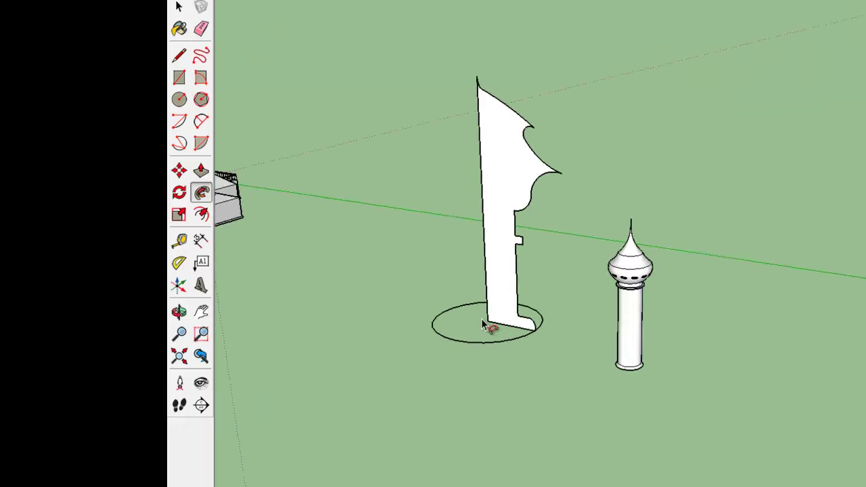
scroll(486, 327, up, 2)
scroll(484, 311, down, 3)
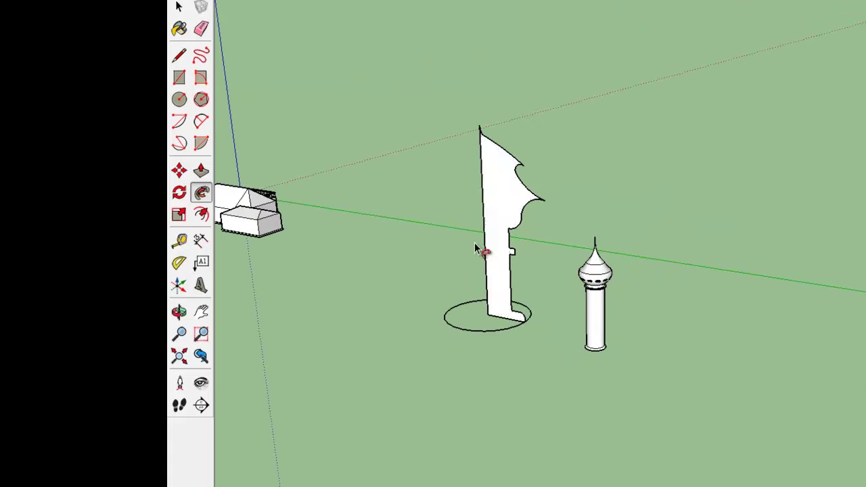
scroll(466, 292, up, 3)
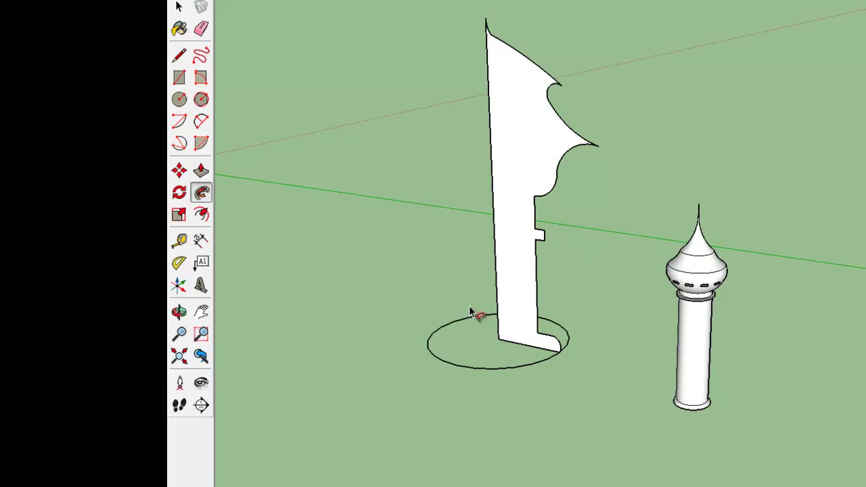
Step: Select the ground circle as the path and Follow Me the profile into a two-roof tower
click(179, 8)
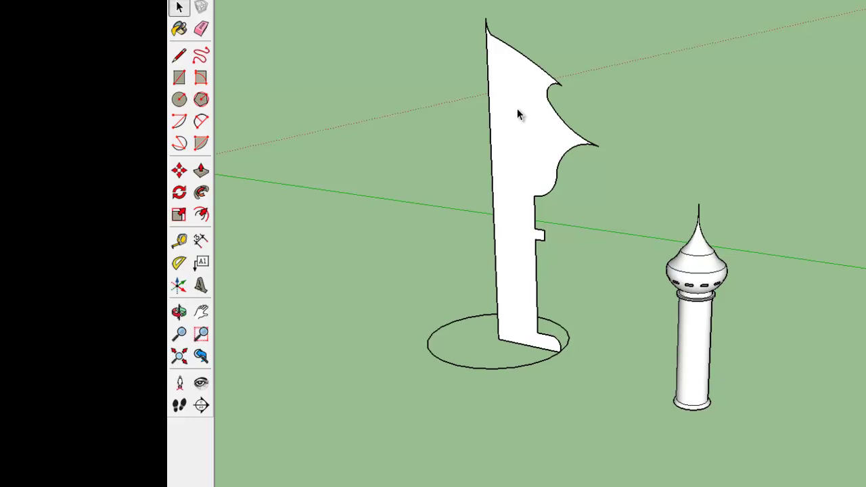
click(440, 363)
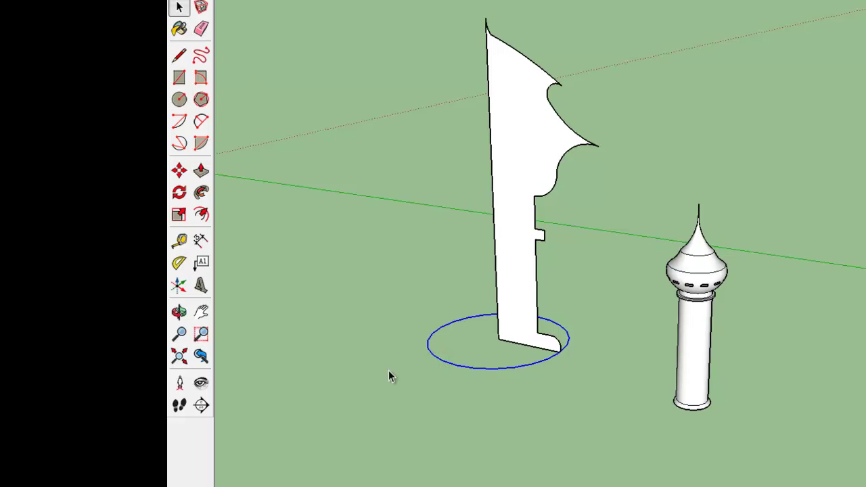
click(202, 193)
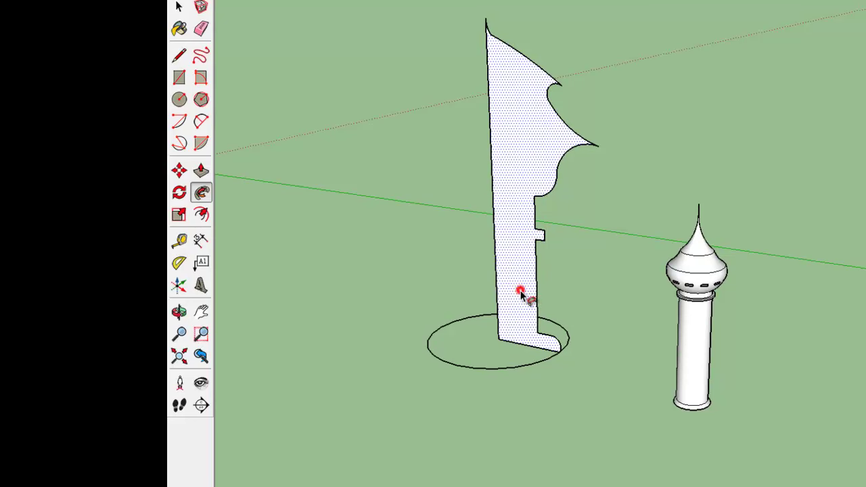
drag(521, 296, 513, 357)
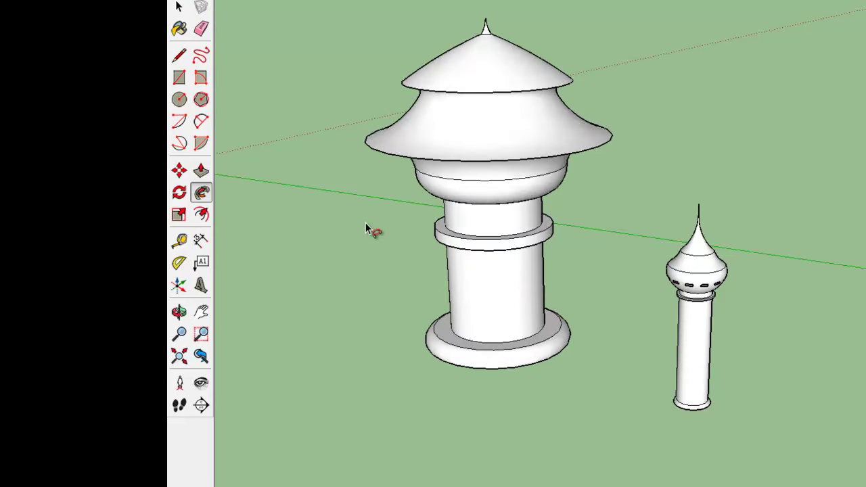
scroll(369, 230, down, 3)
scroll(373, 230, up, 3)
scroll(400, 236, up, 3)
scroll(452, 343, up, 4)
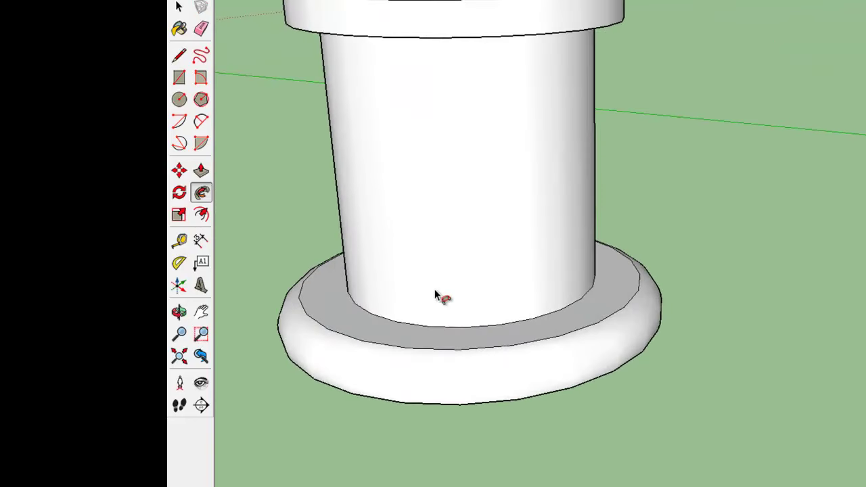
scroll(440, 250, up, 1)
scroll(441, 234, down, 2)
scroll(445, 230, down, 3)
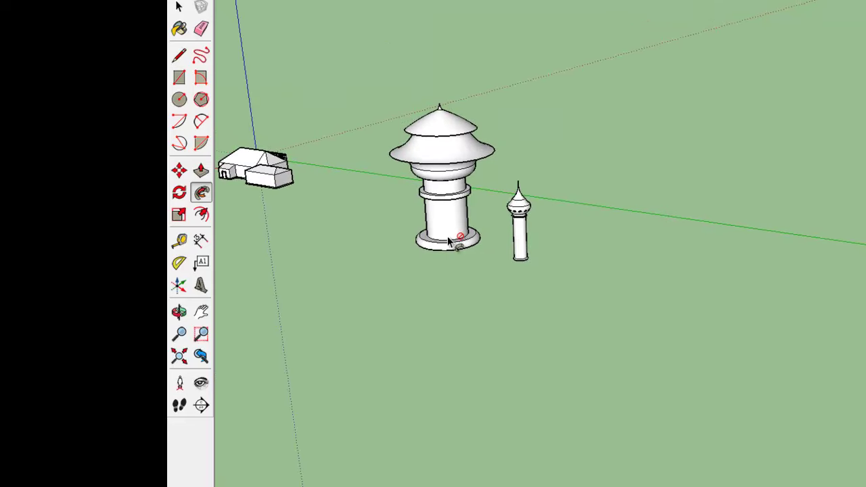
scroll(412, 170, up, 3)
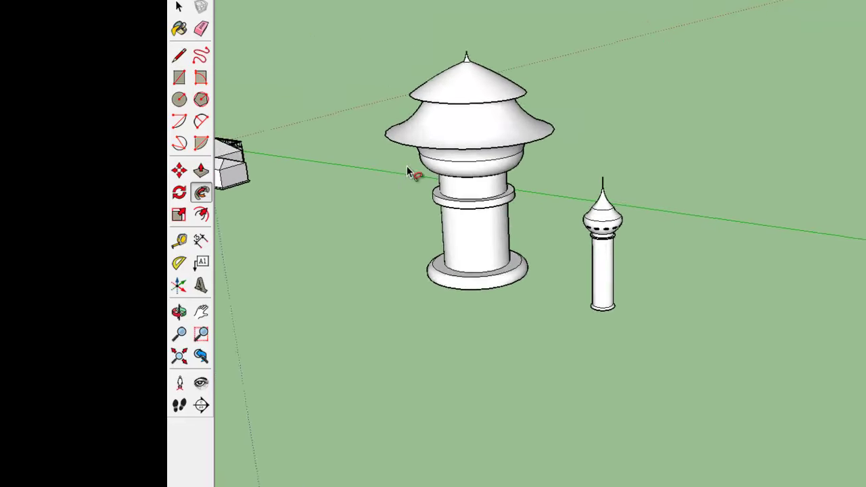
scroll(412, 126, up, 1)
scroll(405, 122, down, 1)
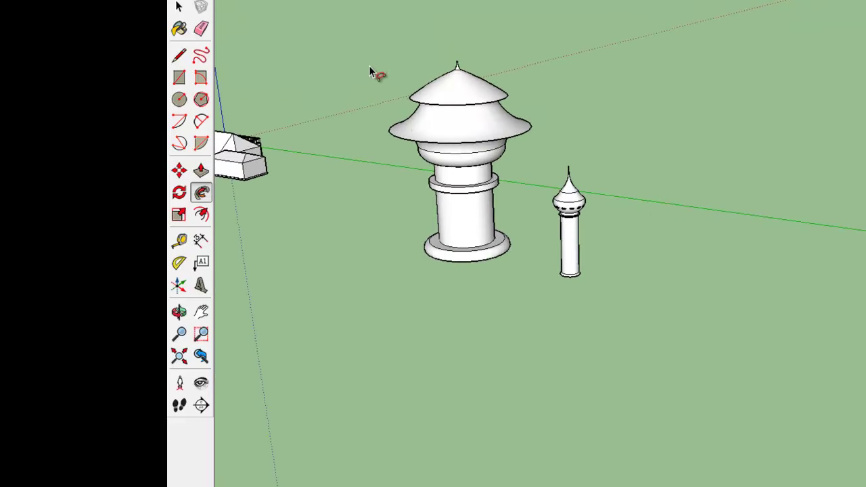
scroll(393, 88, up, 2)
scroll(421, 125, up, 2)
scroll(420, 159, down, 2)
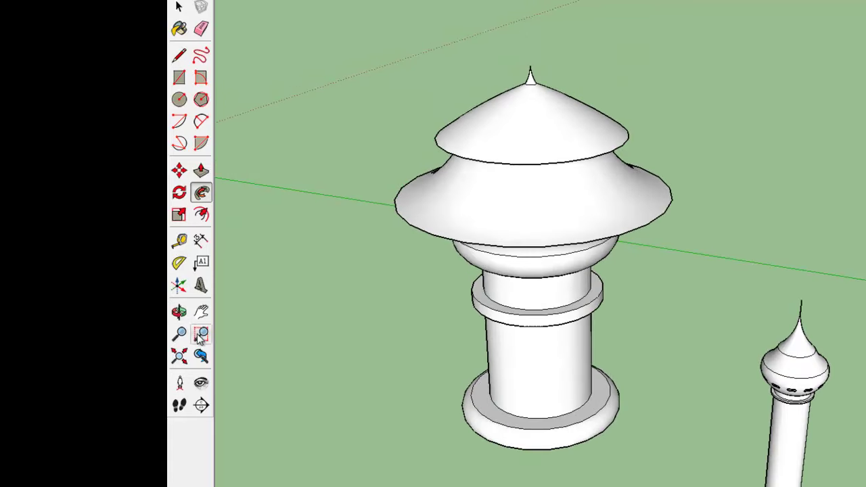
click(178, 312)
drag(266, 294, 648, 277)
mouse_move(439, 327)
mouse_down()
mouse_move(695, 155)
mouse_move(586, 287)
mouse_move(553, 183)
mouse_move(408, 331)
mouse_move(559, 255)
mouse_up()
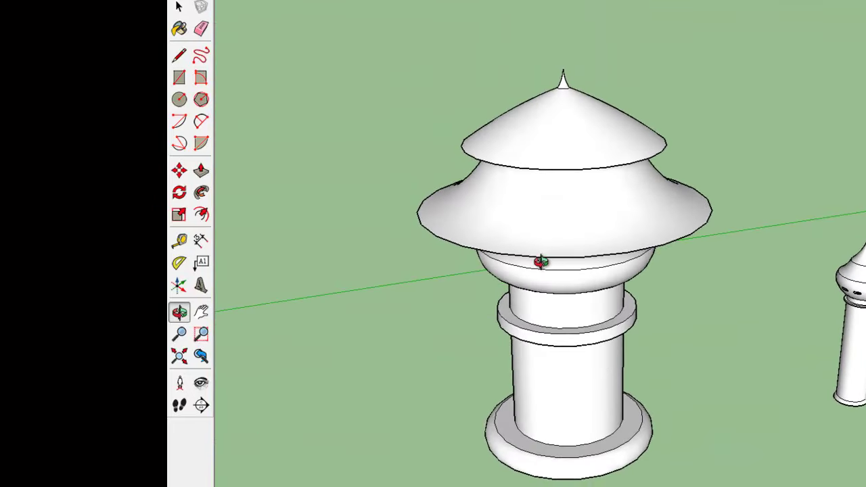
mouse_move(376, 299)
mouse_down()
mouse_move(340, 329)
mouse_move(470, 244)
mouse_move(390, 286)
mouse_move(652, 245)
mouse_up()
scroll(651, 245, up, 4)
scroll(625, 298, up, 2)
scroll(625, 318, down, 3)
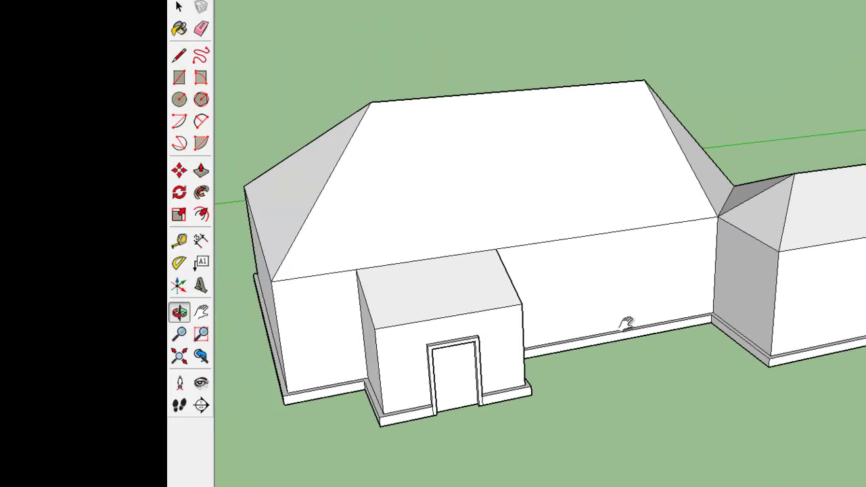